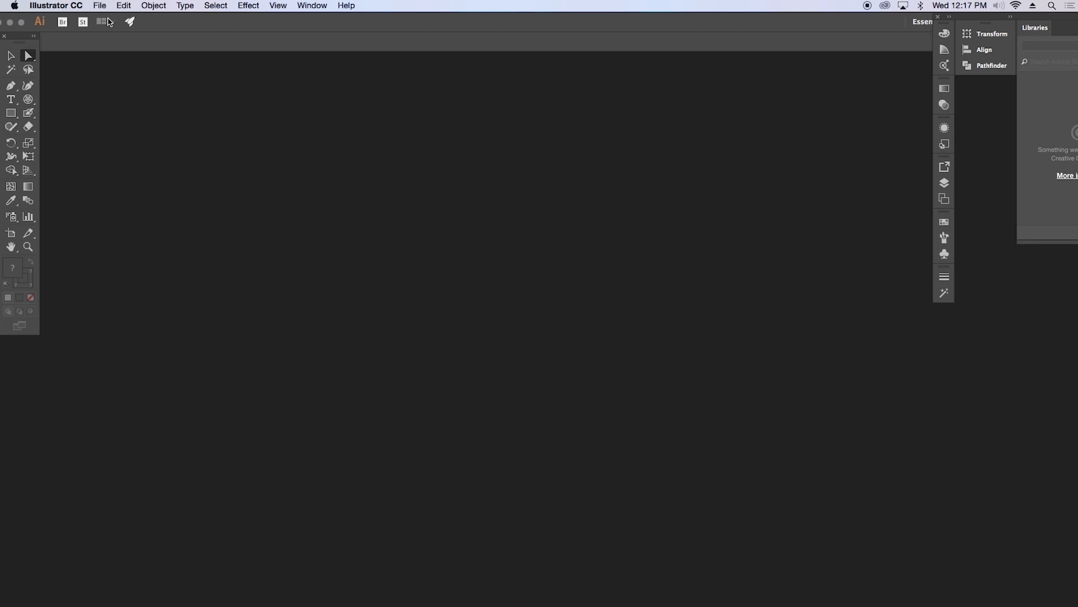
# Step: Create a new 10 x 10 inch document in RGB color mode with one artboard
pyautogui.press('super+n')
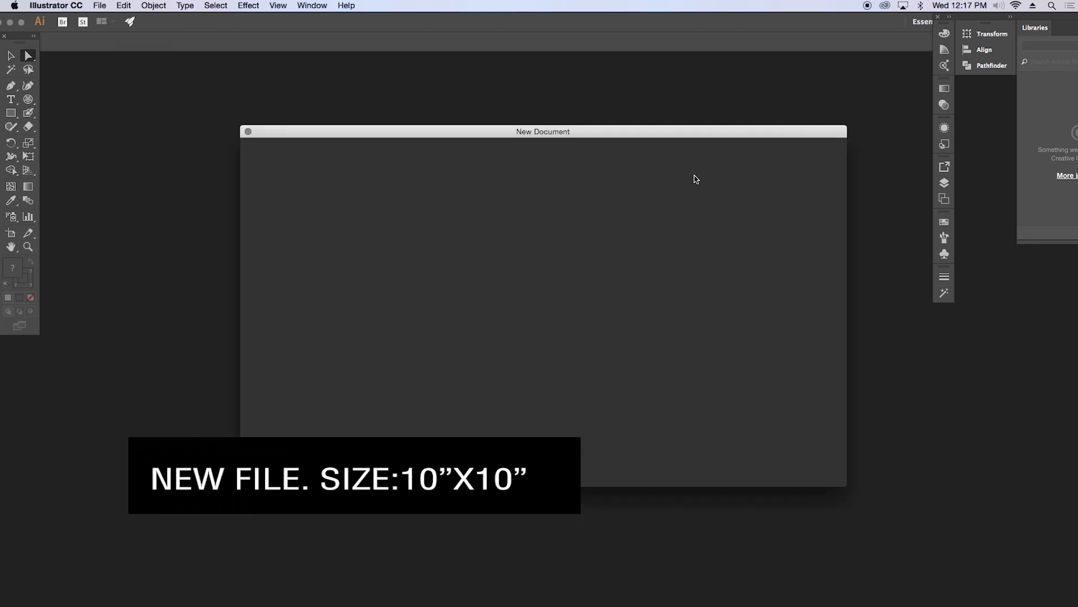
pyautogui.moveTo(698, 235); pyautogui.dragTo(655, 236)
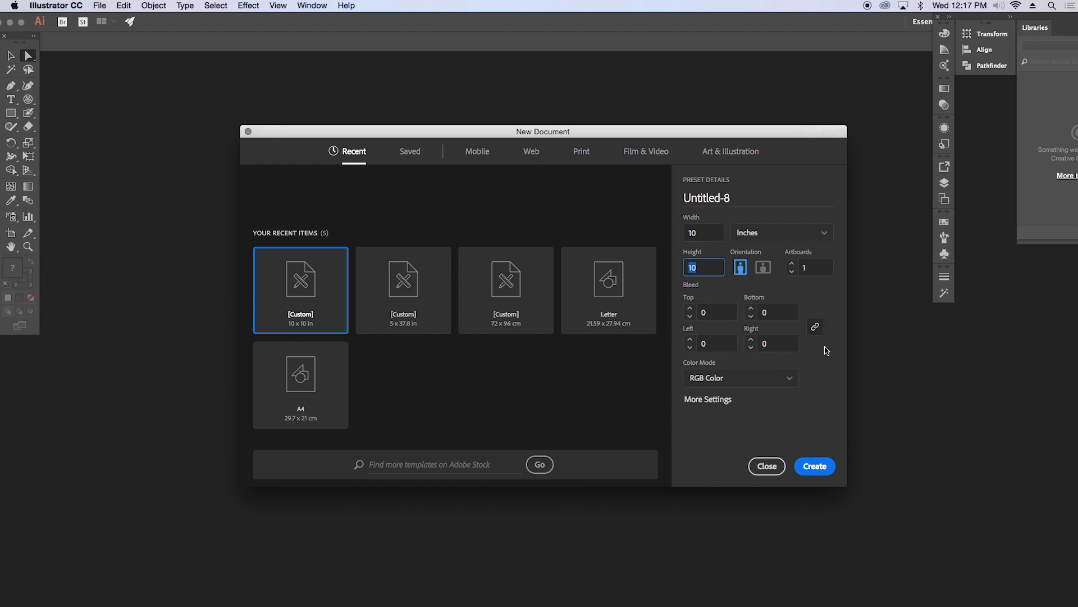
pyautogui.click(814, 466)
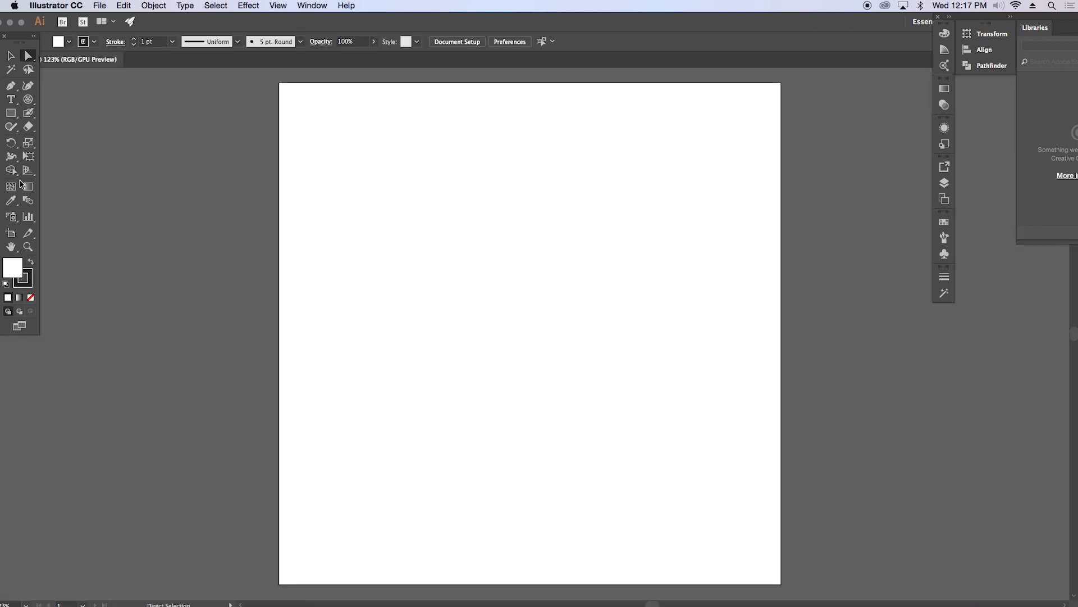
# Step: Draw a polar grid 8 in wide and 8 in high with 6 concentric dividers and 16 radial dividers
pyautogui.click(28, 99)
pyautogui.click(530, 235)
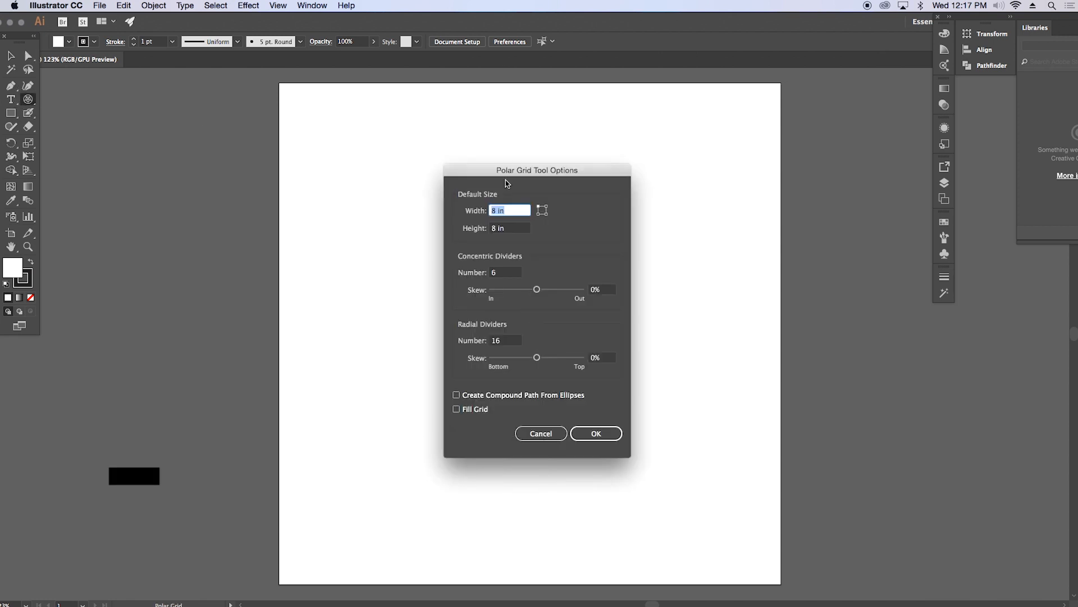
pyautogui.press('Tab')
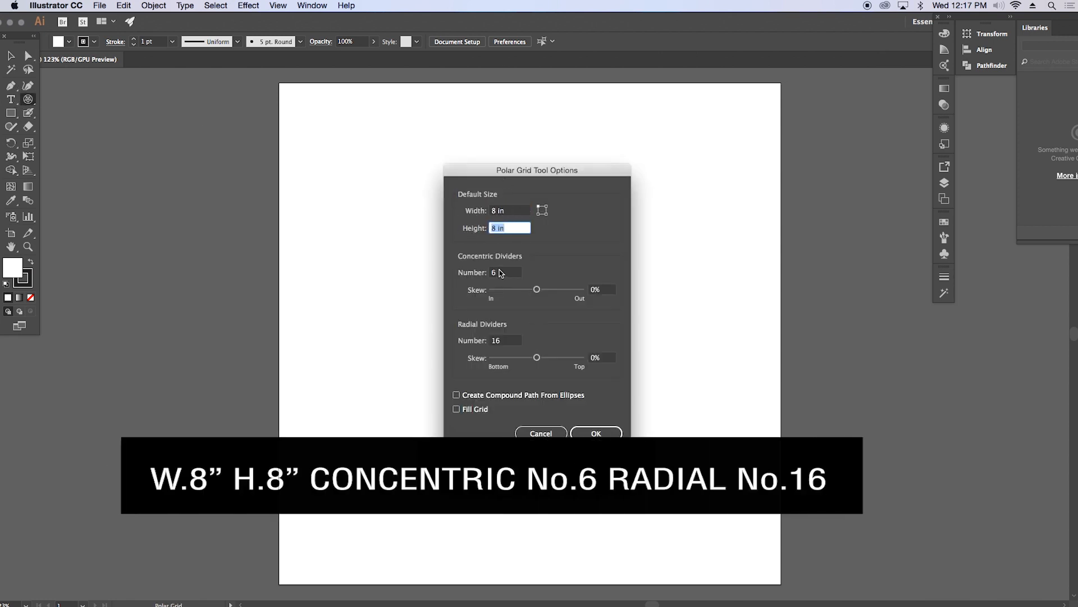
pyautogui.press('Tab')
pyautogui.click(505, 340)
pyautogui.press('Return')
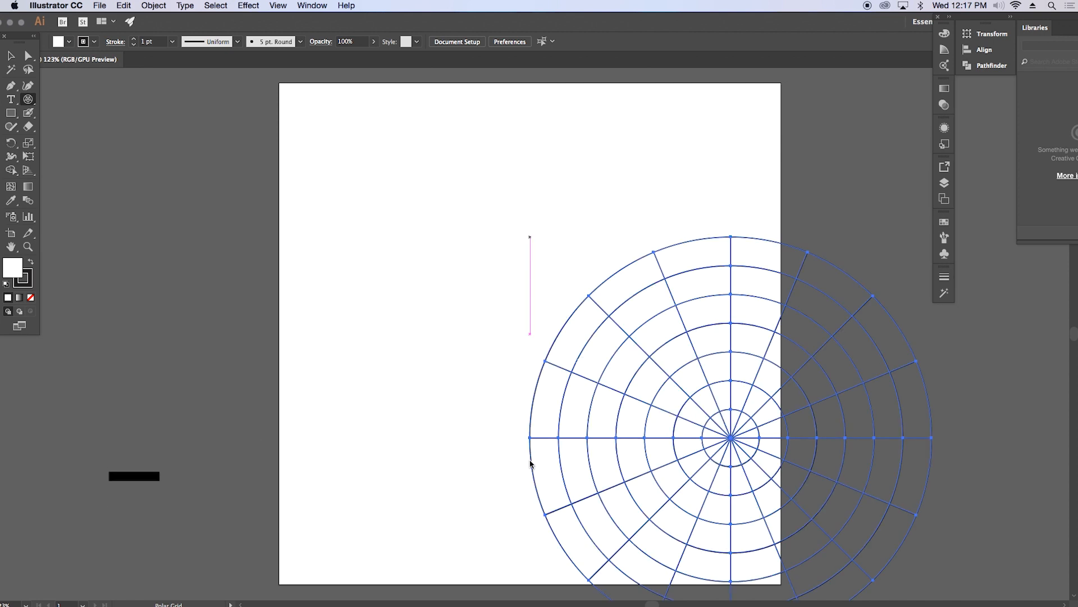
# Step: Center the polar grid horizontally and vertically on the artboard
pyautogui.click(11, 56)
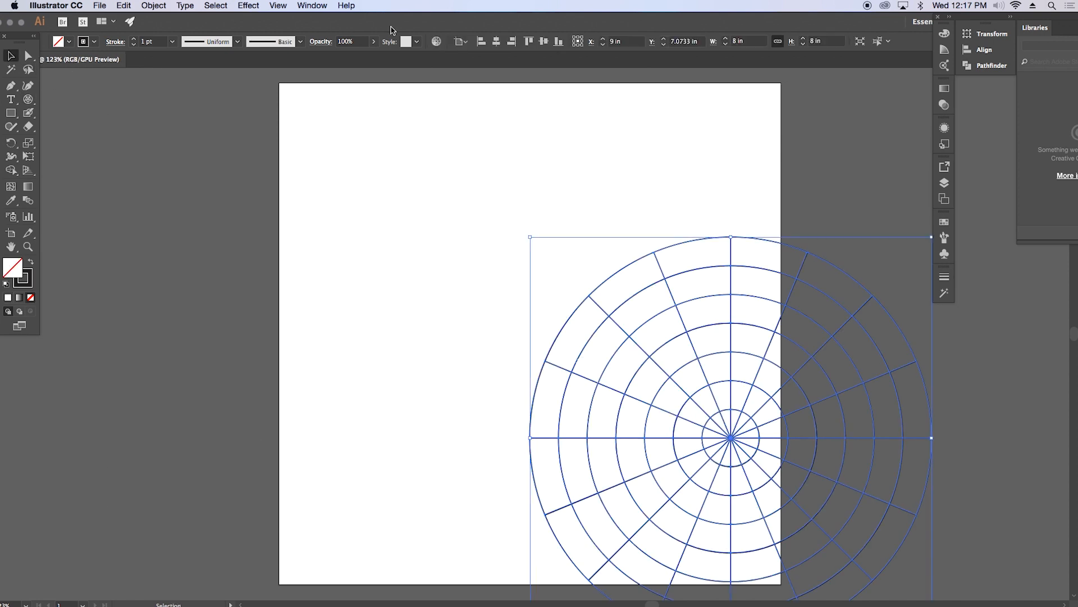
pyautogui.click(496, 41)
pyautogui.click(543, 41)
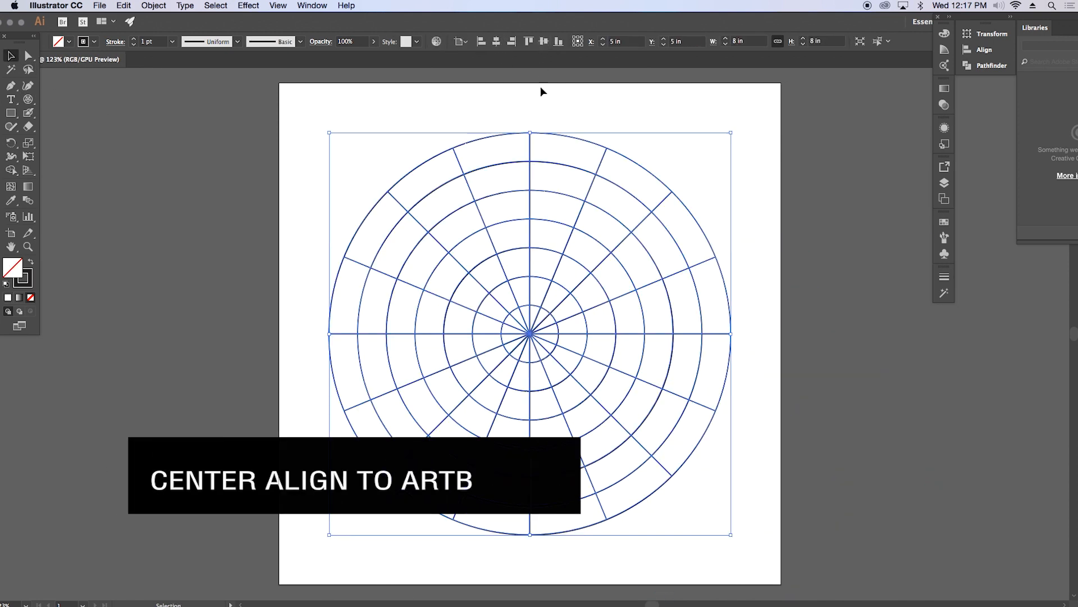
# Step: Divide the polar grid into separate shapes with Pathfinder and set their stroke weight to 0.25 pt
pyautogui.click(974, 66)
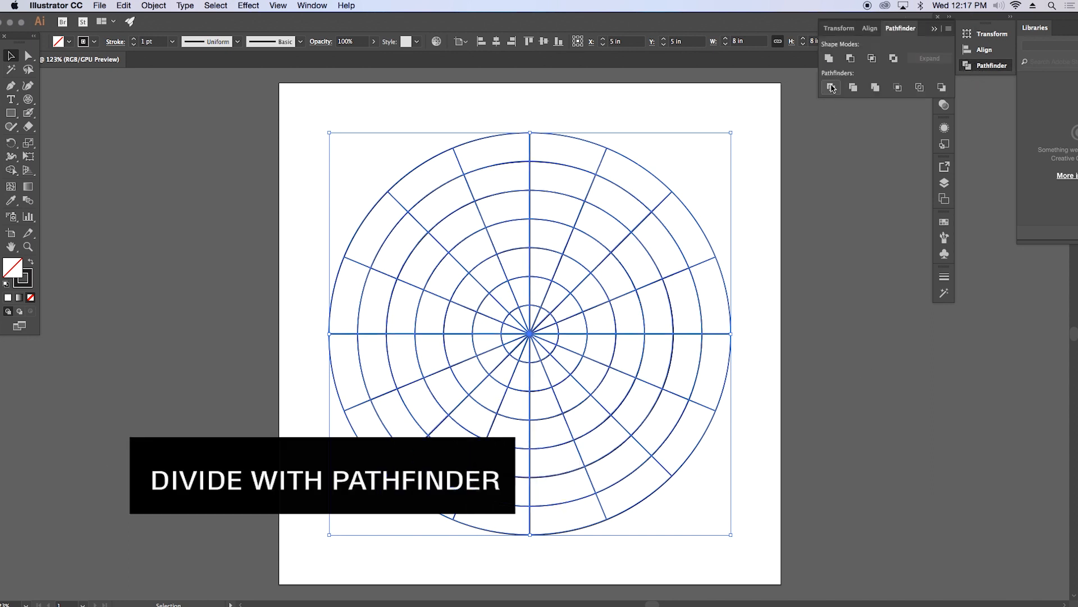
pyautogui.click(172, 41)
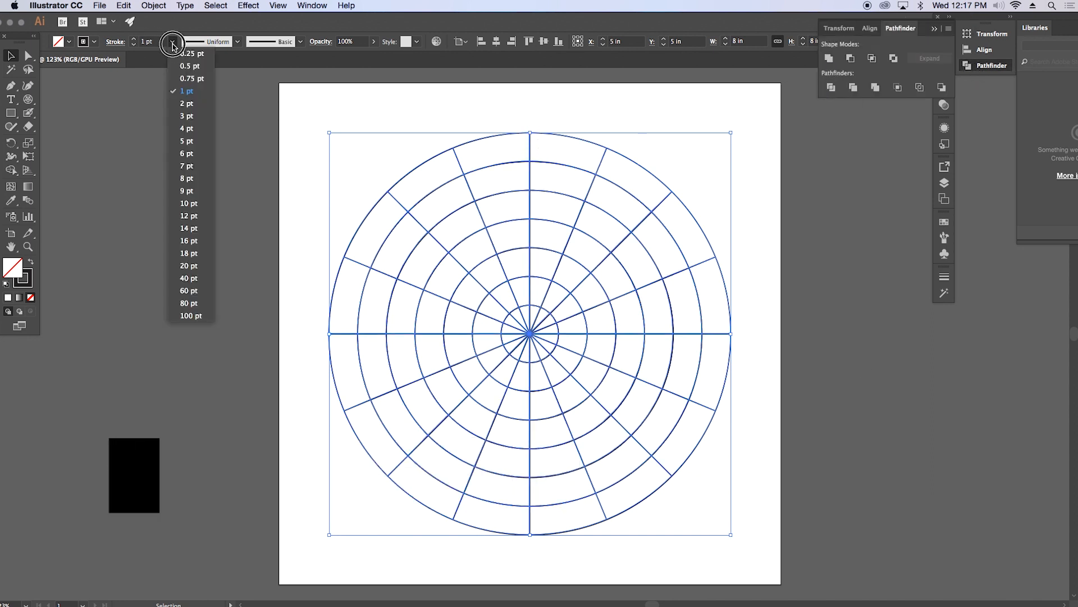
pyautogui.click(180, 57)
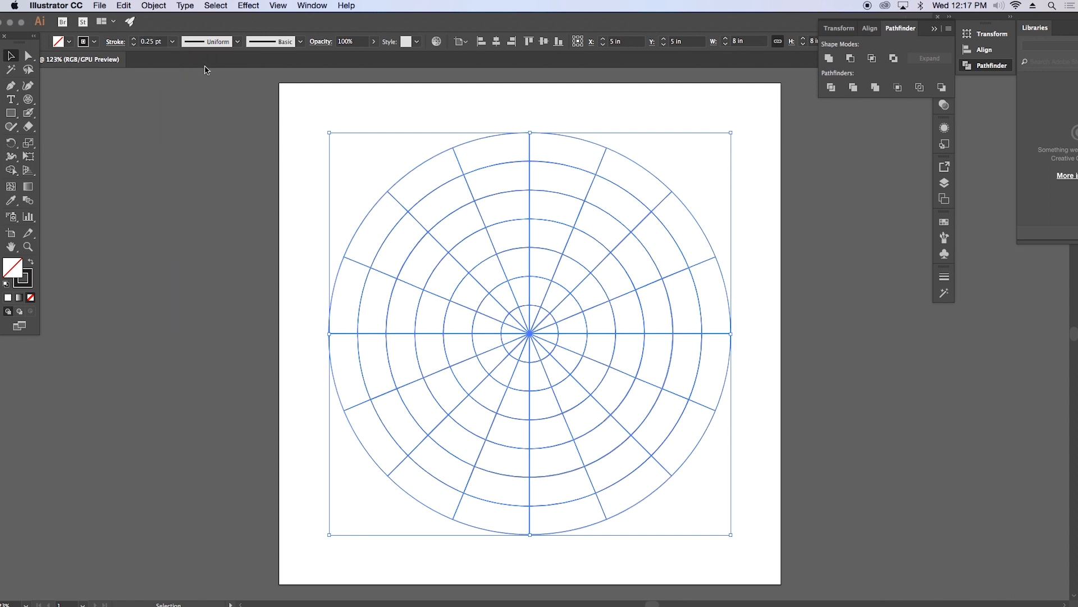
# Step: Ungroup the divided grid and delete every piece except those in its upper-left quarter
pyautogui.rightClick(512, 182)
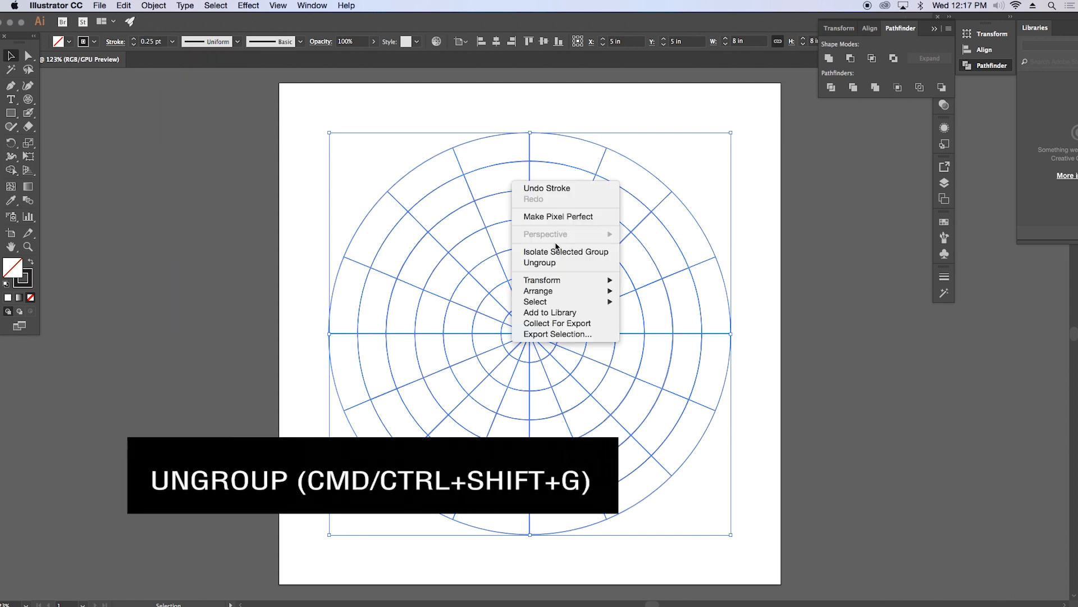
pyautogui.click(547, 265)
pyautogui.click(551, 120)
pyautogui.moveTo(532, 119); pyautogui.dragTo(757, 563)
pyautogui.press('Delete')
pyautogui.moveTo(316, 334); pyautogui.dragTo(662, 557)
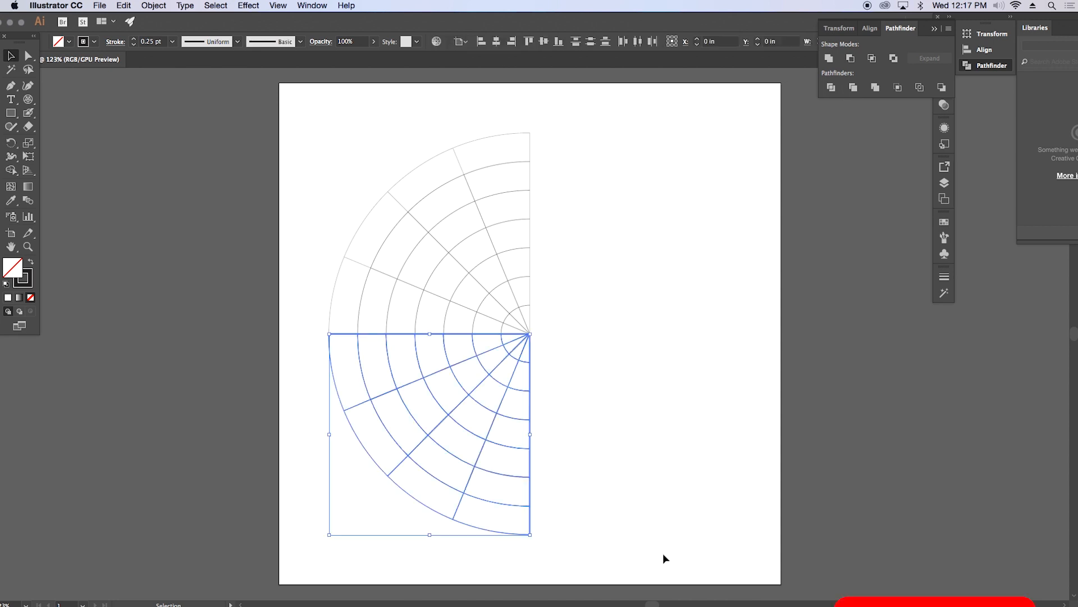
pyautogui.press('Delete')
# Step: Delete the quarter's outer ring and other sectors, keeping only the six-piece wedge directly left of the vertical axis
pyautogui.moveTo(315, 213); pyautogui.dragTo(481, 463)
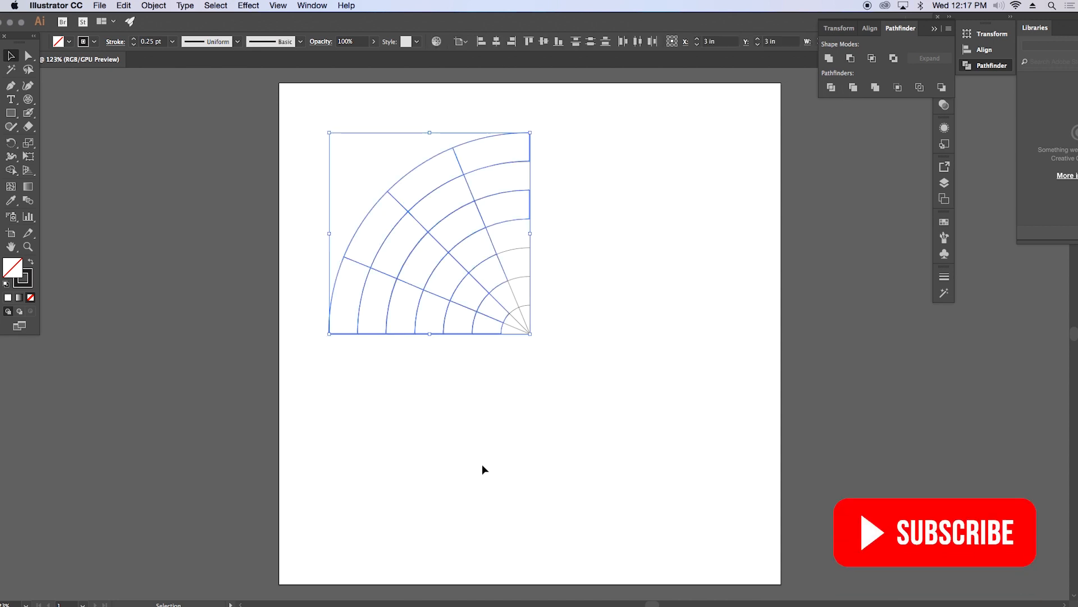
pyautogui.moveTo(466, 412); pyautogui.dragTo(283, 196)
pyautogui.press('Delete')
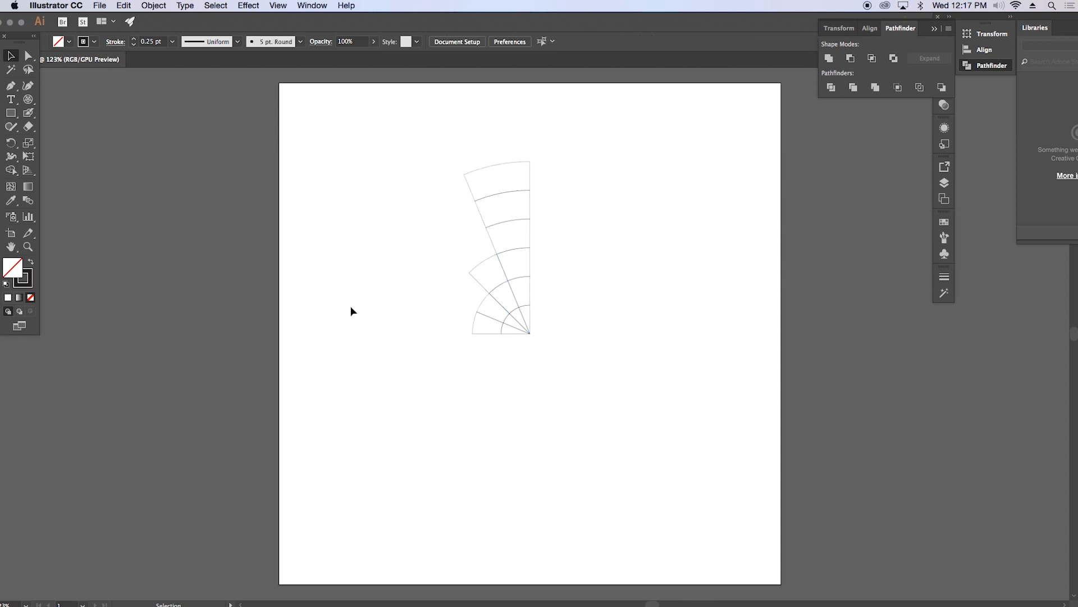
pyautogui.moveTo(454, 254); pyautogui.dragTo(490, 369)
pyautogui.press('Delete')
pyautogui.moveTo(478, 303); pyautogui.dragTo(517, 361)
pyautogui.press('Delete')
# Step: Align the strokes of all the wedge pieces to the inside and group the pieces
pyautogui.click(558, 352)
pyautogui.moveTo(412, 111); pyautogui.dragTo(596, 399)
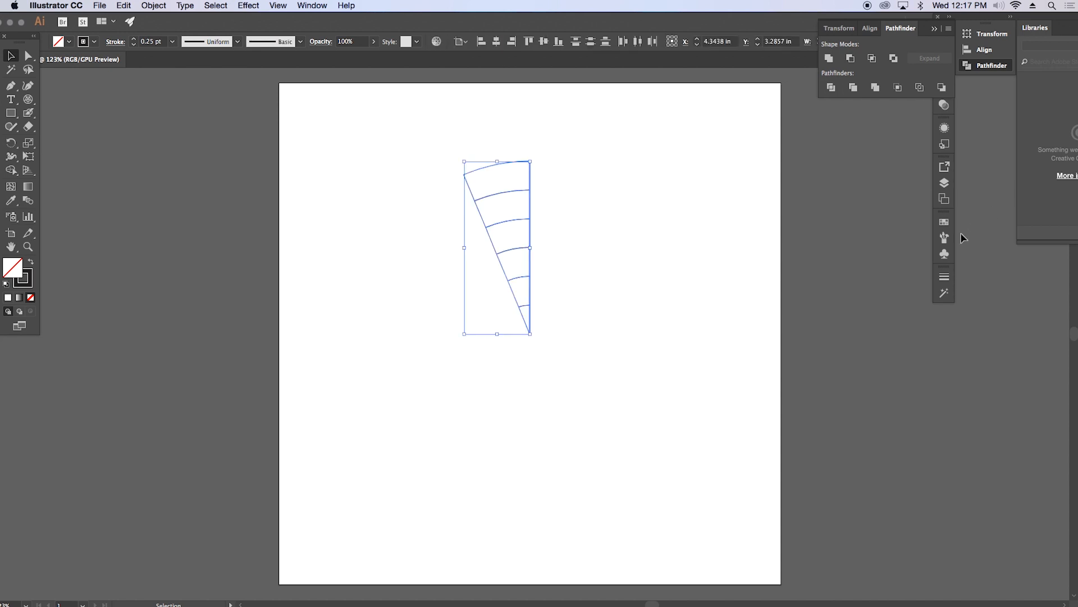
pyautogui.click(944, 278)
pyautogui.click(856, 335)
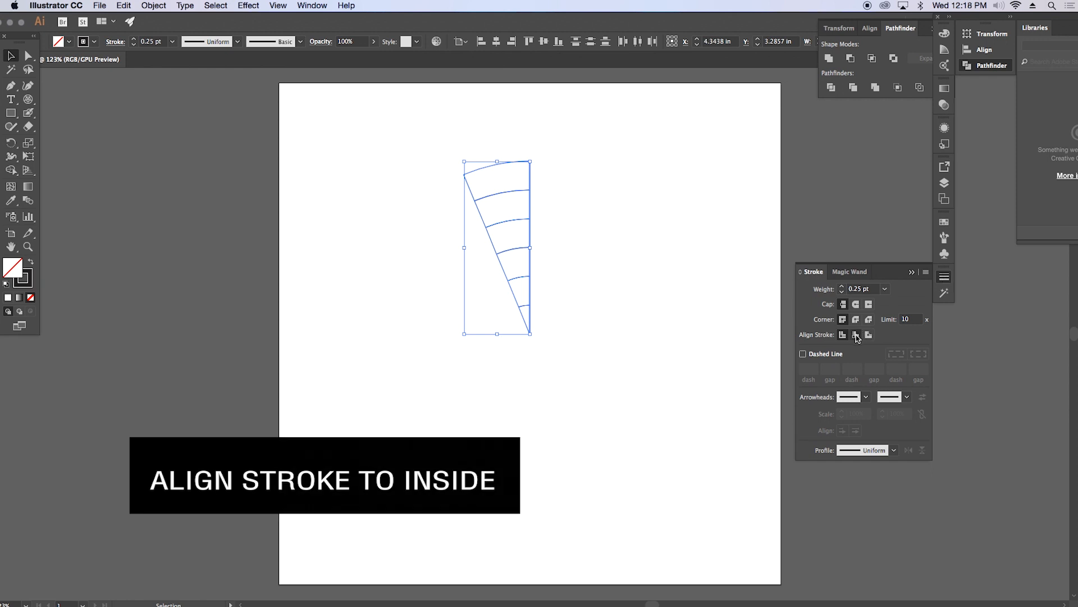
pyautogui.rightClick(481, 192)
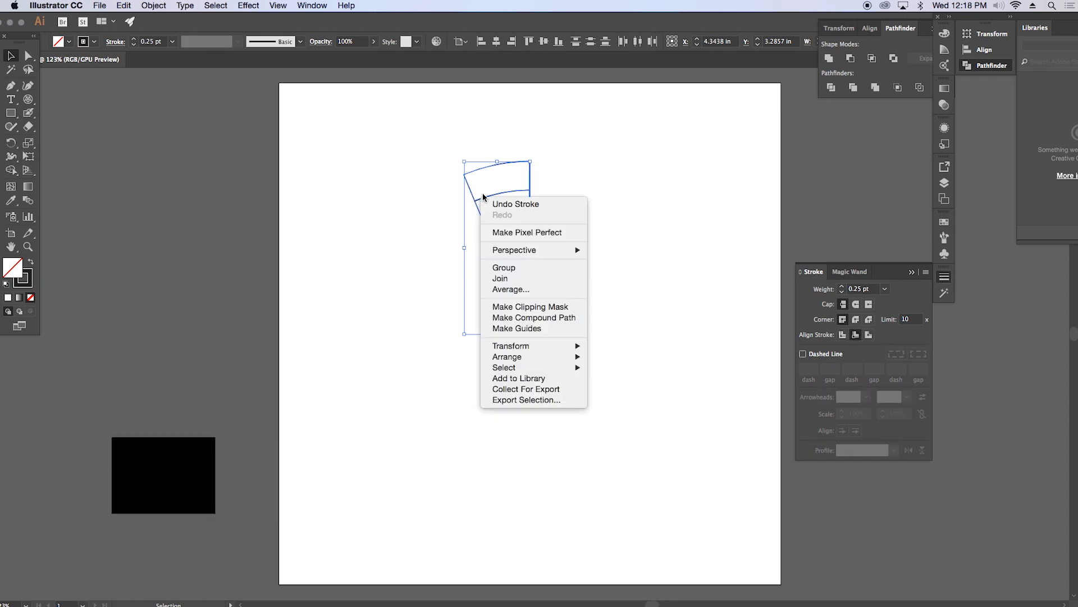
pyautogui.click(508, 270)
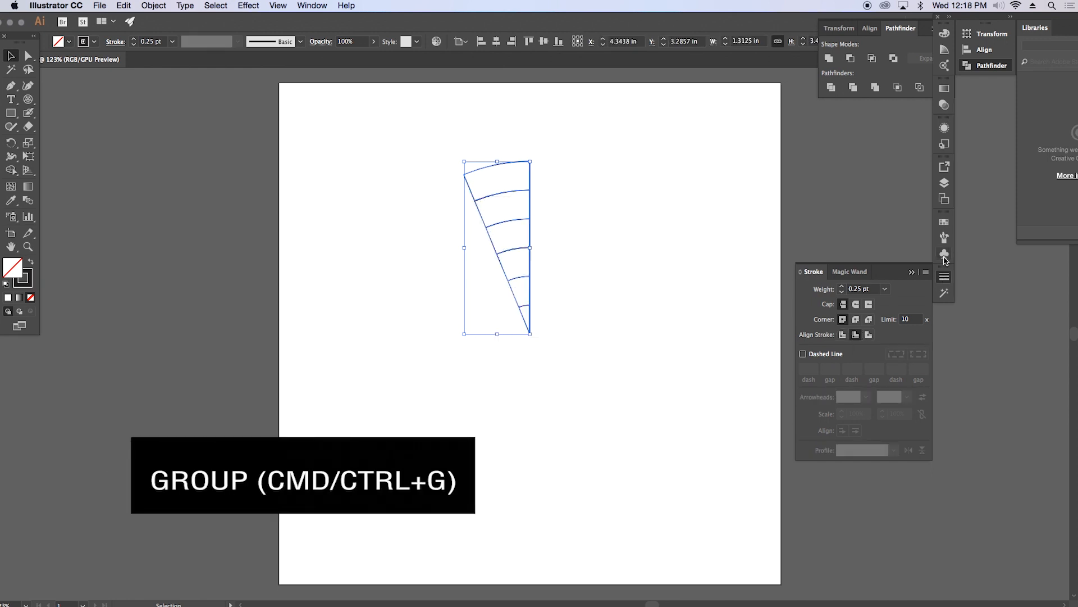
# Step: Turn the grouped wedge into a dynamic symbol named "mandala" with the Graphic export type
pyautogui.click(945, 254)
pyautogui.moveTo(522, 250); pyautogui.dragTo(805, 250)
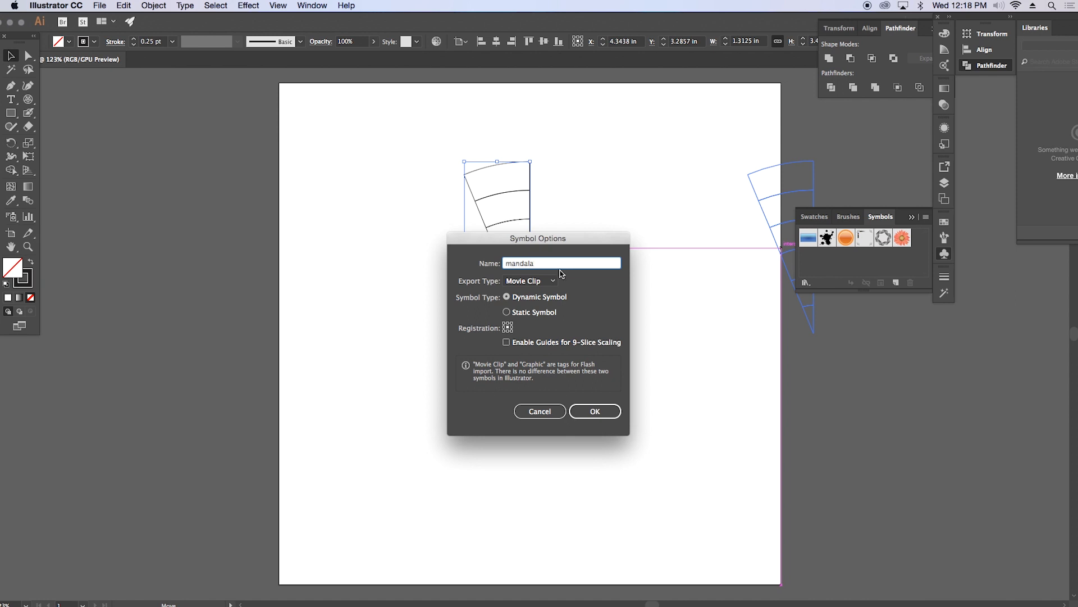
pyautogui.click(528, 282)
pyautogui.click(528, 306)
pyautogui.click(588, 411)
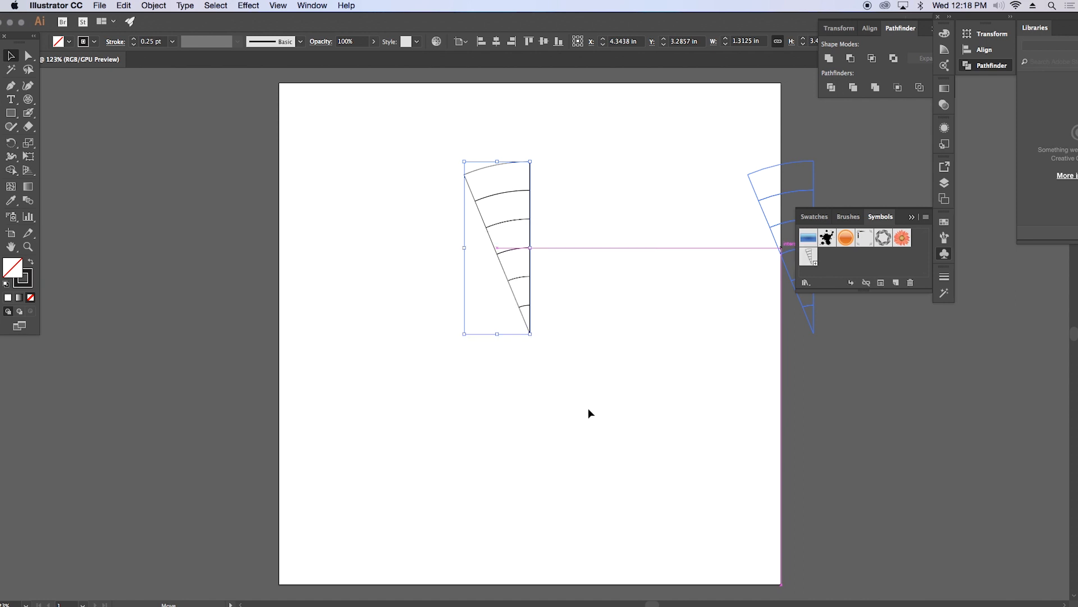
# Step: Make a copy of the wedge reflected across the vertical axis and place it against the original's straight right edge
pyautogui.rightClick(513, 211)
pyautogui.moveTo(561, 293)
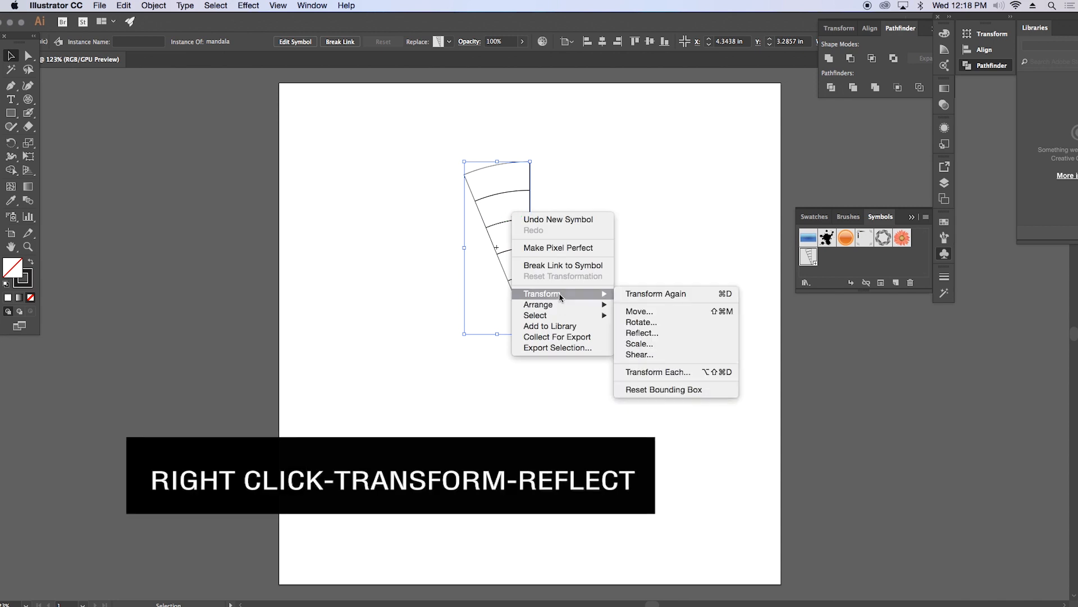
pyautogui.click(640, 333)
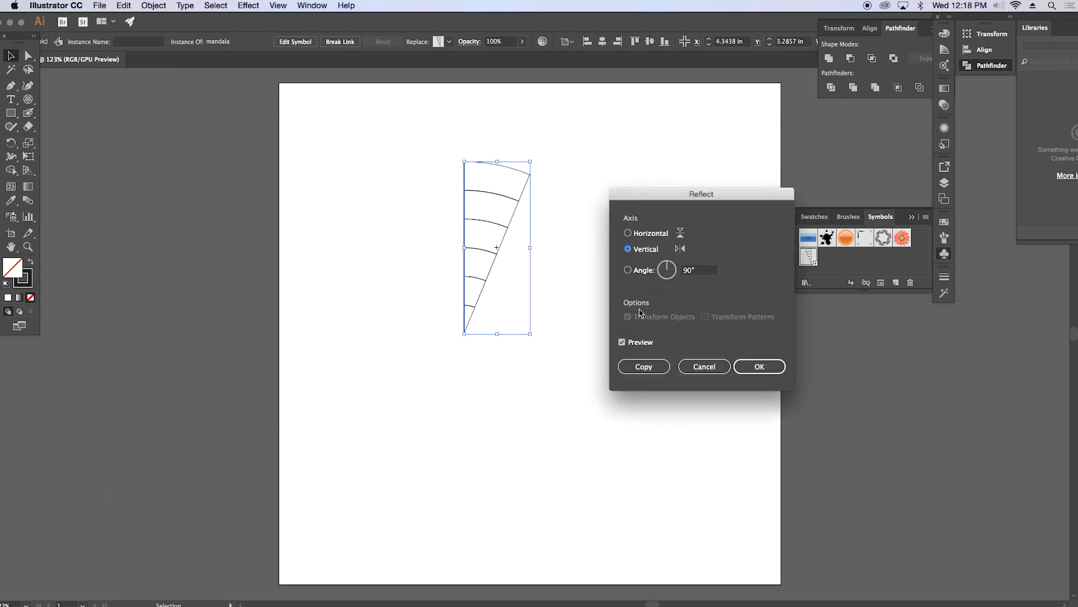
pyautogui.press('Tab')
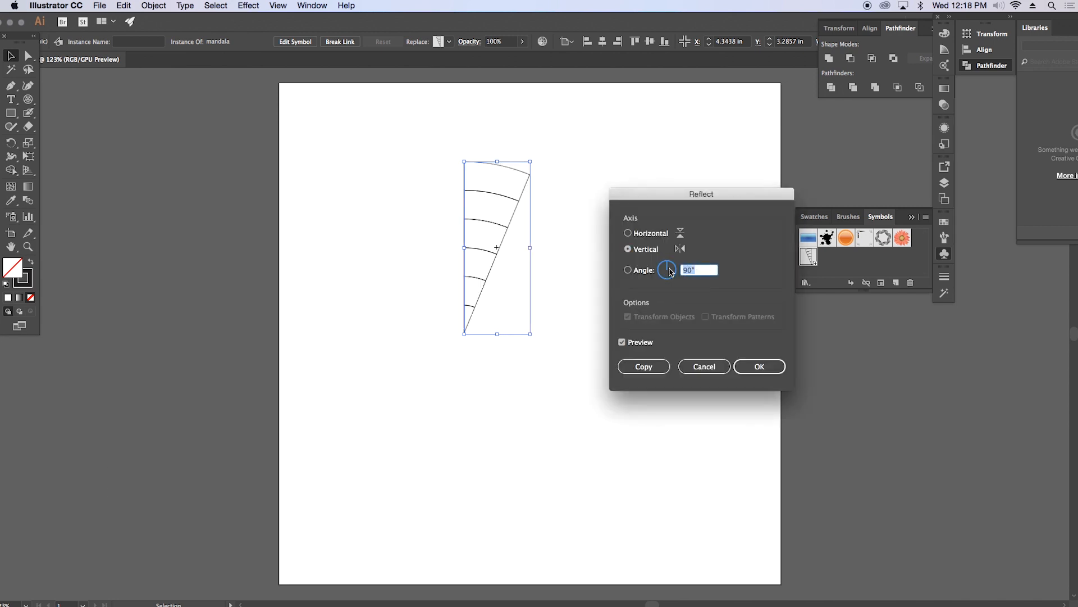
pyautogui.click(646, 366)
pyautogui.moveTo(471, 217); pyautogui.dragTo(542, 223)
pyautogui.moveTo(472, 219); pyautogui.dragTo(537, 229)
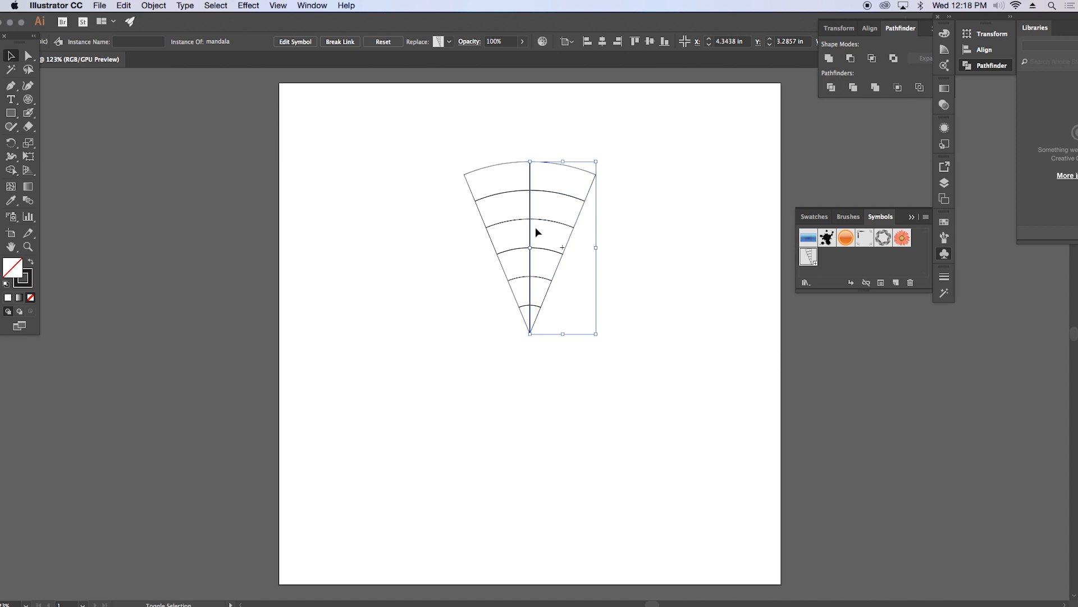
# Step: Examine the seam between the two wedge halves up close in both preview and outline display
pyautogui.press('z')
pyautogui.moveTo(532, 268); pyautogui.dragTo(780, 245)
pyautogui.moveTo(559, 297); pyautogui.dragTo(703, 282)
pyautogui.moveTo(551, 321); pyautogui.dragTo(666, 305)
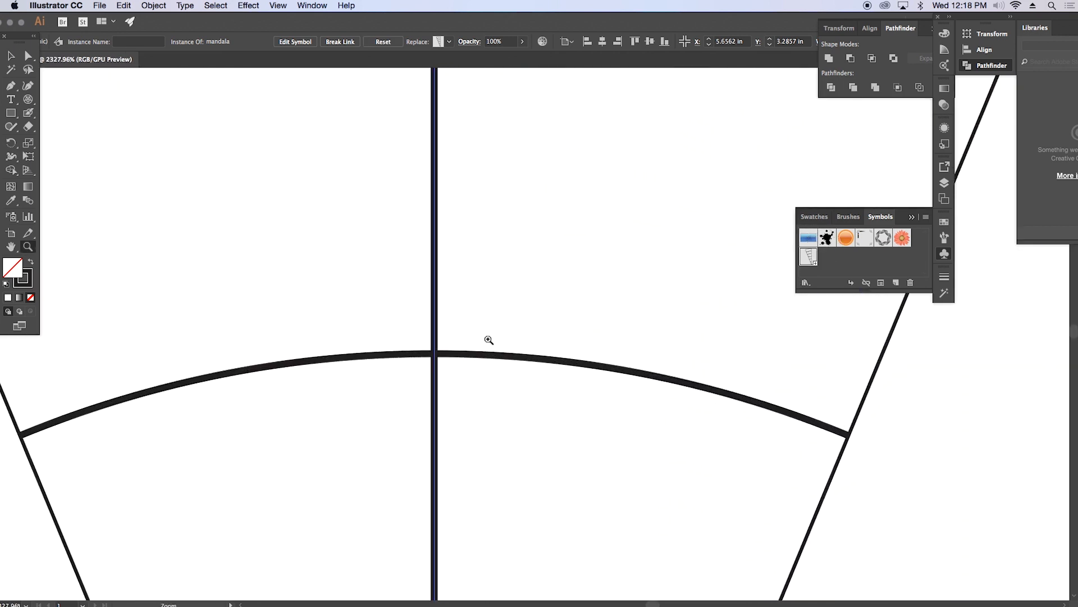
pyautogui.click(472, 318)
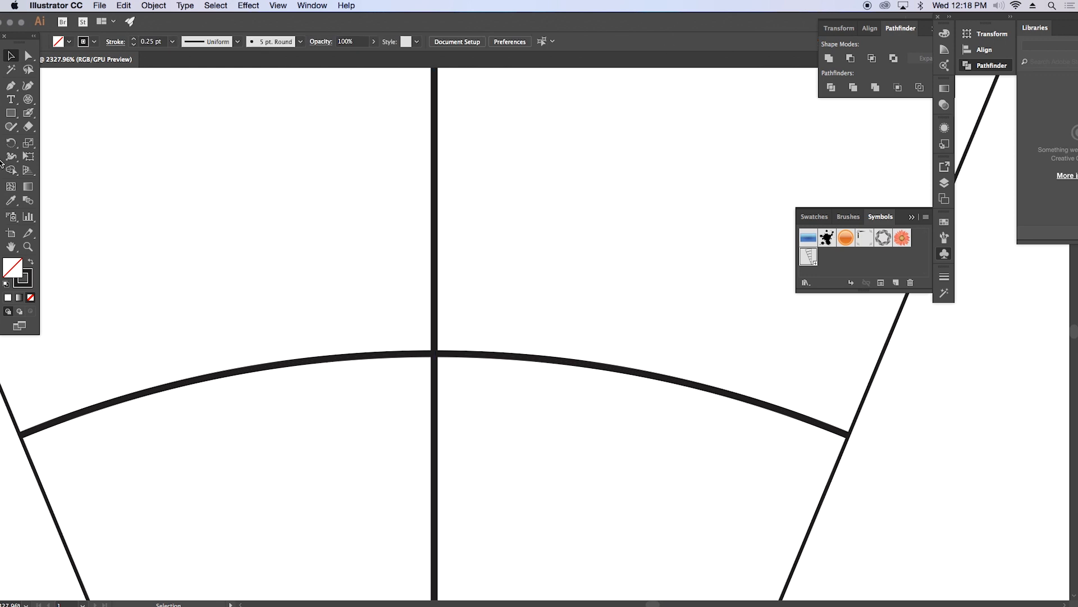
pyautogui.click(27, 246)
pyautogui.click(447, 358)
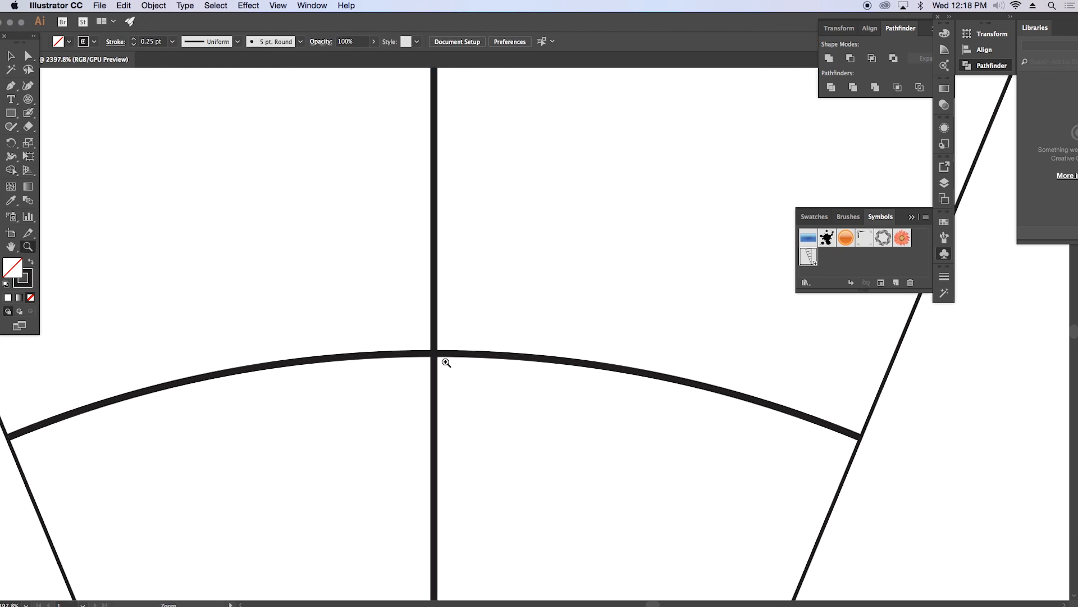
pyautogui.moveTo(530, 309); pyautogui.dragTo(798, 361)
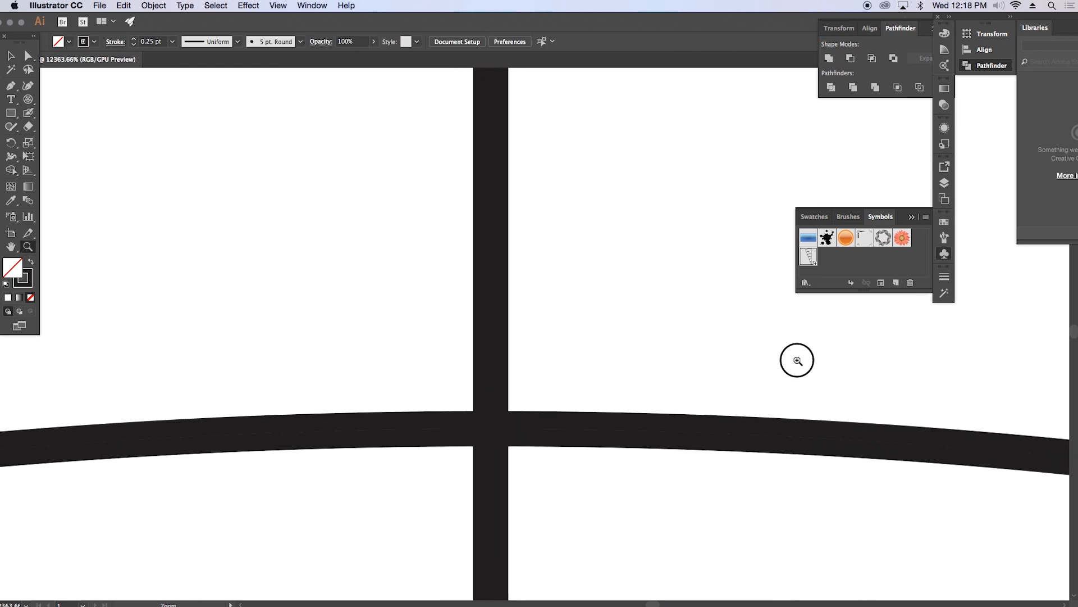
pyautogui.click(278, 6)
pyautogui.click(284, 21)
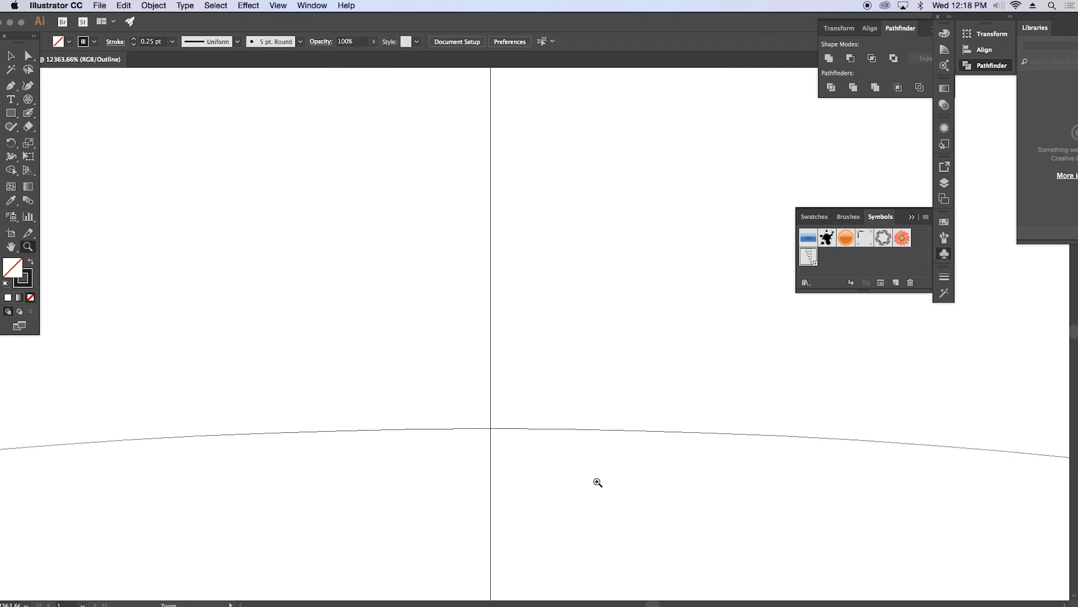
pyautogui.click(277, 5)
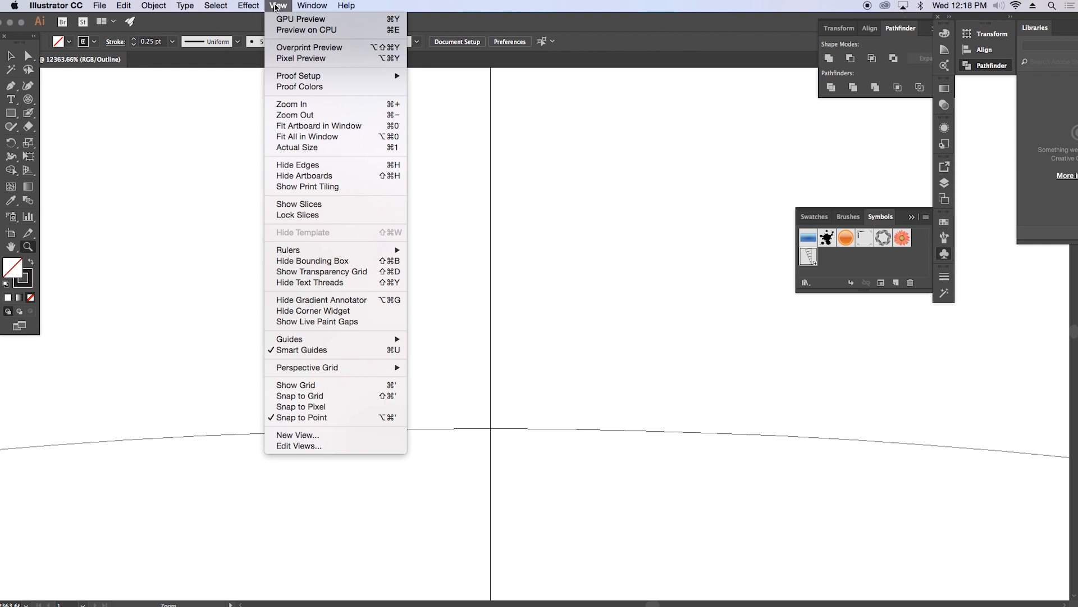
pyautogui.click(312, 21)
# Step: Copy both wedge halves together and paste the duplicate directly in front of them
pyautogui.moveTo(581, 333); pyautogui.dragTo(418, 247)
pyautogui.moveTo(668, 410); pyautogui.dragTo(398, 252)
pyautogui.moveTo(705, 417); pyautogui.dragTo(539, 318)
pyautogui.moveTo(655, 341); pyautogui.dragTo(550, 308)
pyautogui.moveTo(684, 288); pyautogui.dragTo(484, 278)
pyautogui.press('v')
pyautogui.moveTo(307, 137); pyautogui.dragTo(633, 541)
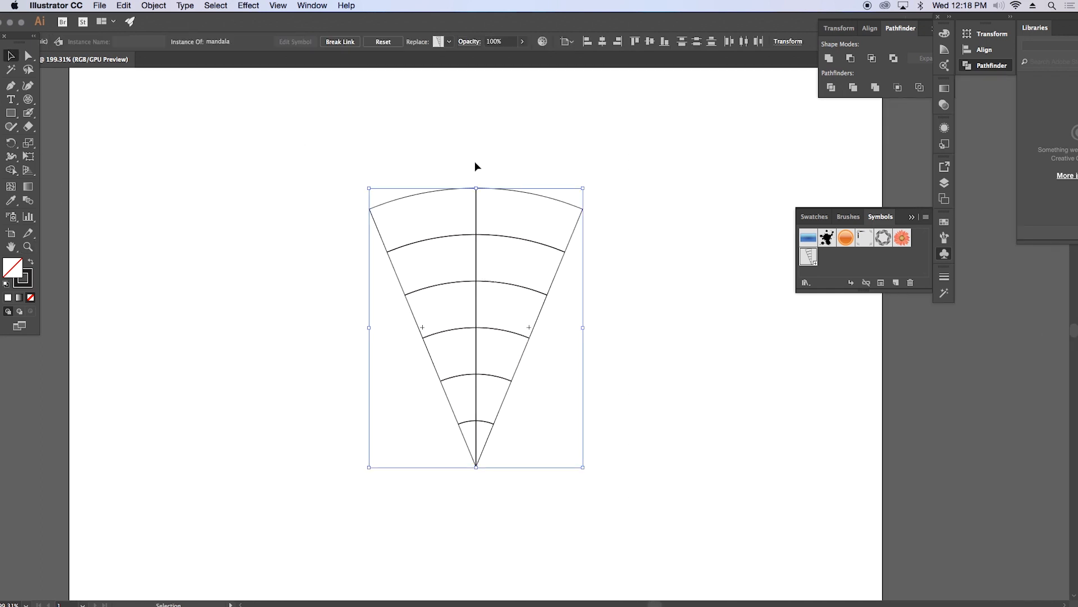
pyautogui.click(120, 5)
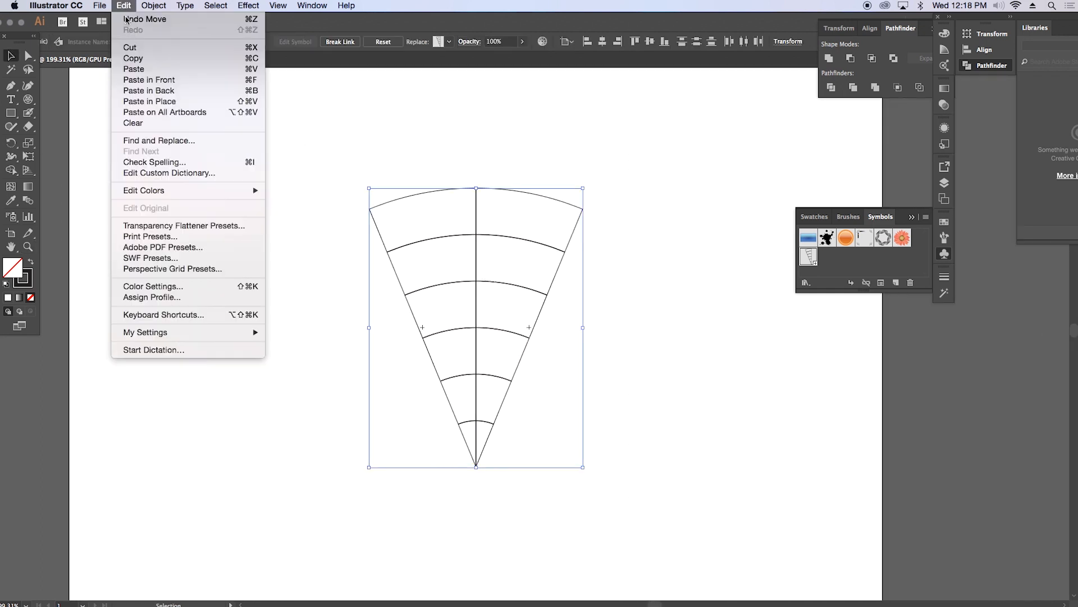
pyautogui.click(133, 59)
pyautogui.click(119, 6)
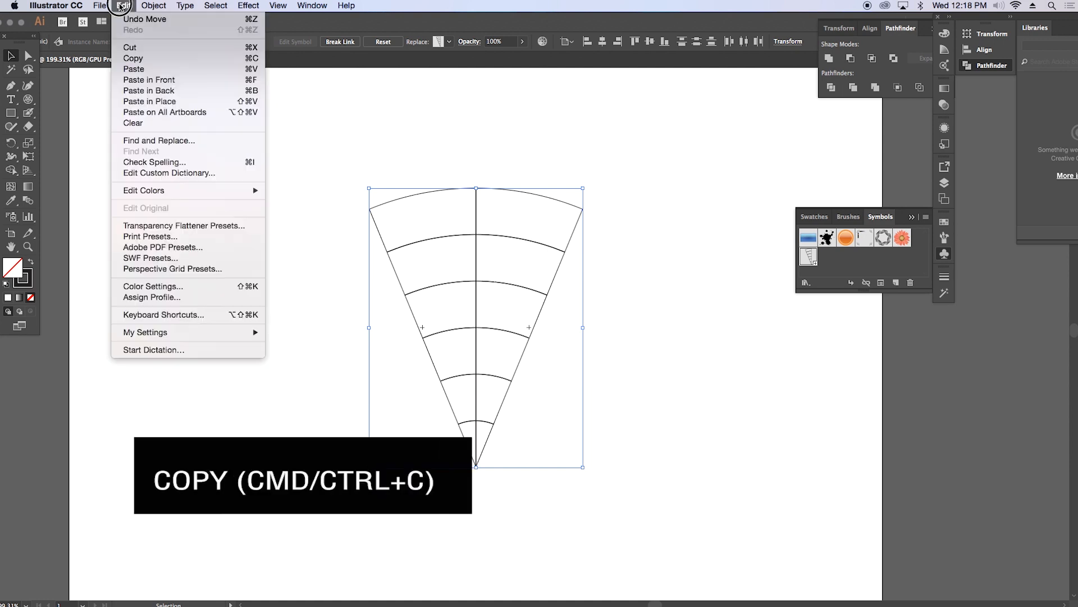
pyautogui.click(152, 80)
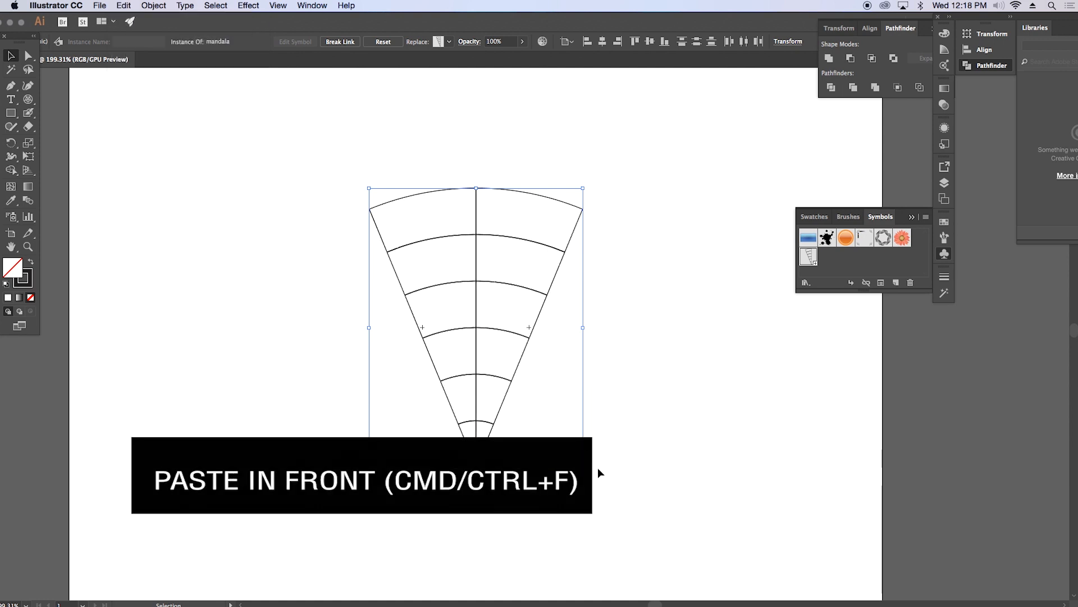
# Step: Rotate the pasted wedge pair 180 degrees and place it below the original so their tips meet at the artboard center
pyautogui.moveTo(595, 477); pyautogui.dragTo(344, 109)
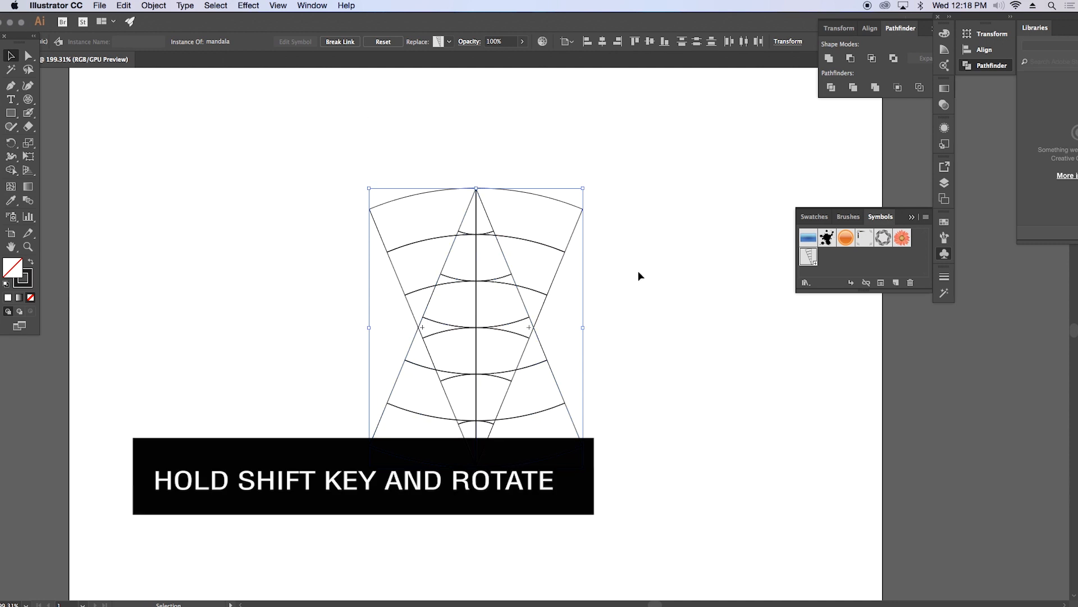
pyautogui.press('z')
pyautogui.moveTo(712, 407); pyautogui.dragTo(611, 484)
pyautogui.press('v')
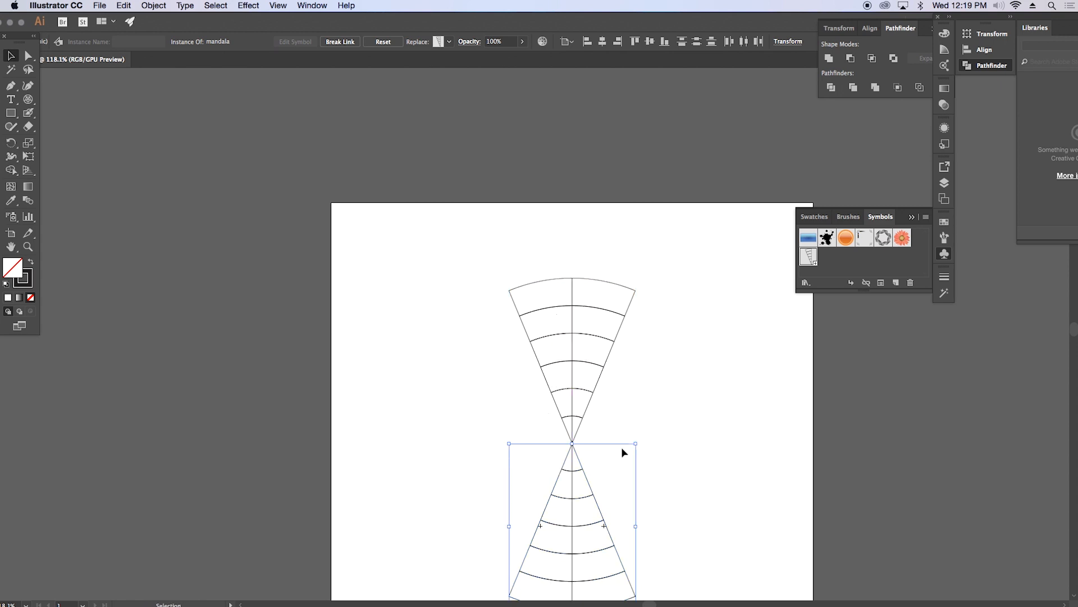
# Step: Examine the point where the upper and lower wedge tips meet up close in both preview and outline display
pyautogui.moveTo(573, 441); pyautogui.dragTo(876, 444)
pyautogui.moveTo(615, 476); pyautogui.dragTo(827, 455)
pyautogui.moveTo(492, 463); pyautogui.dragTo(646, 372)
pyautogui.press('v')
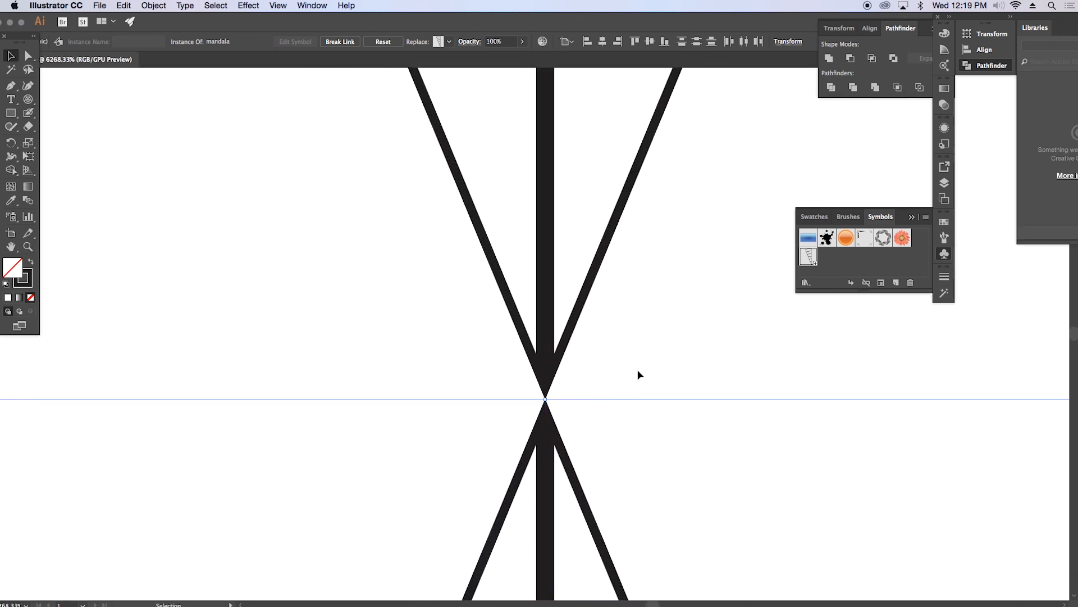
pyautogui.click(638, 374)
pyautogui.press('super+y')
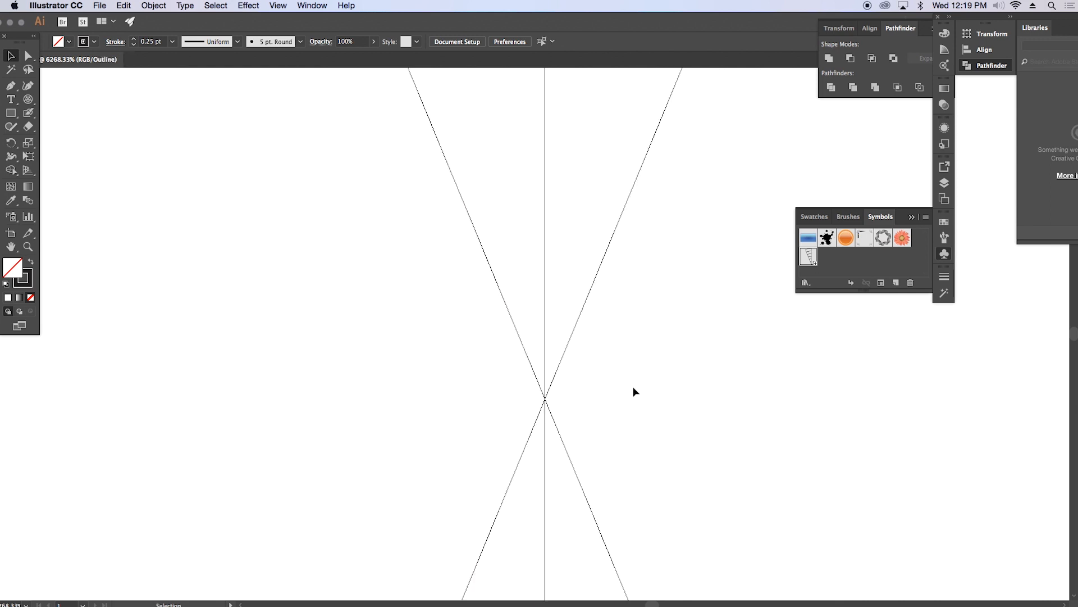
pyautogui.press('super+y')
pyautogui.moveTo(719, 494); pyautogui.dragTo(514, 380)
pyautogui.moveTo(773, 493); pyautogui.dragTo(536, 378)
pyautogui.moveTo(730, 456); pyautogui.dragTo(700, 419)
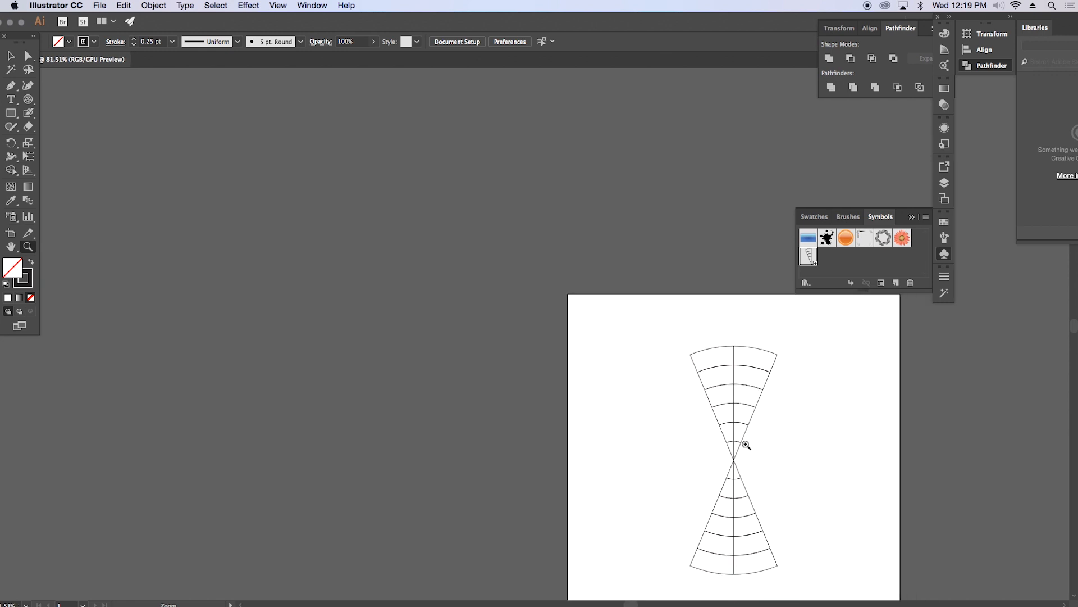
# Step: Copy the upper and lower wedge pairs together, paste them in front, and rotate the duplicate 45 degrees counterclockwise around the center
pyautogui.moveTo(790, 464); pyautogui.dragTo(581, 341)
pyautogui.press('v')
pyautogui.moveTo(413, 186); pyautogui.dragTo(621, 500)
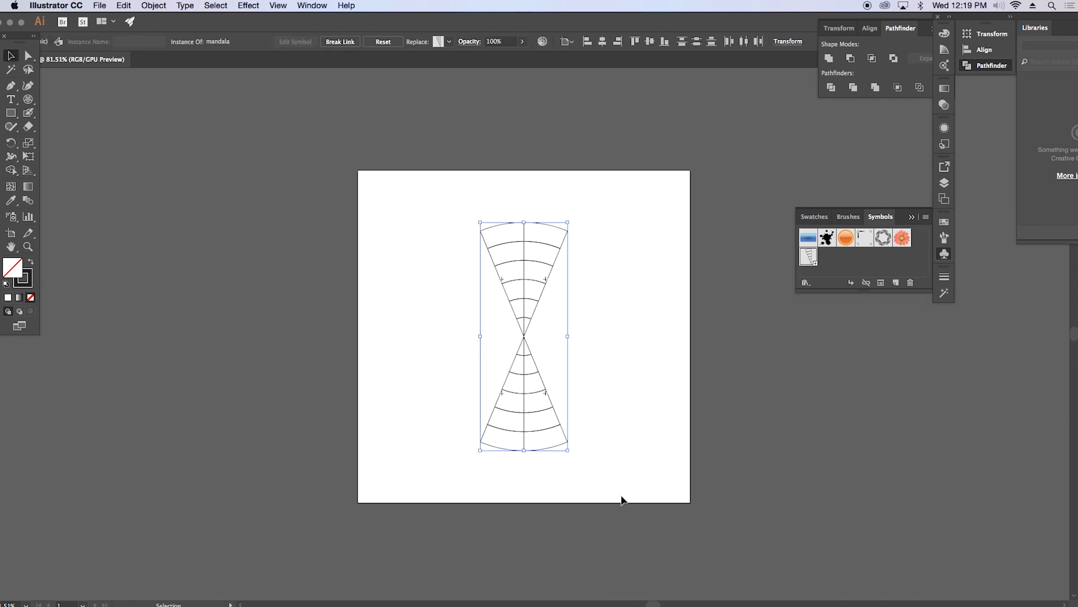
pyautogui.click(123, 6)
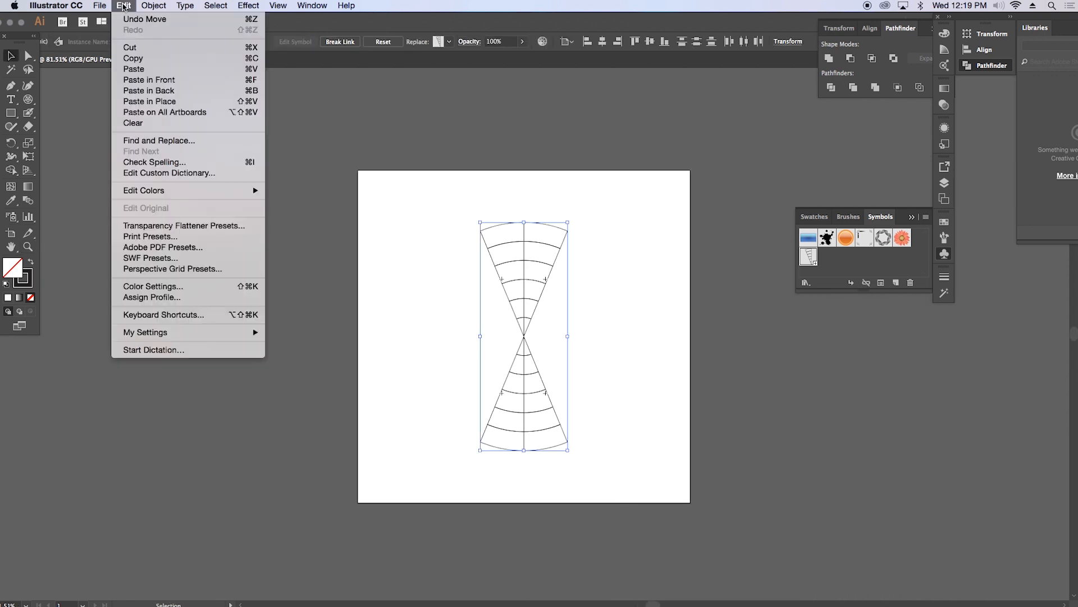
pyautogui.click(135, 59)
pyautogui.click(123, 6)
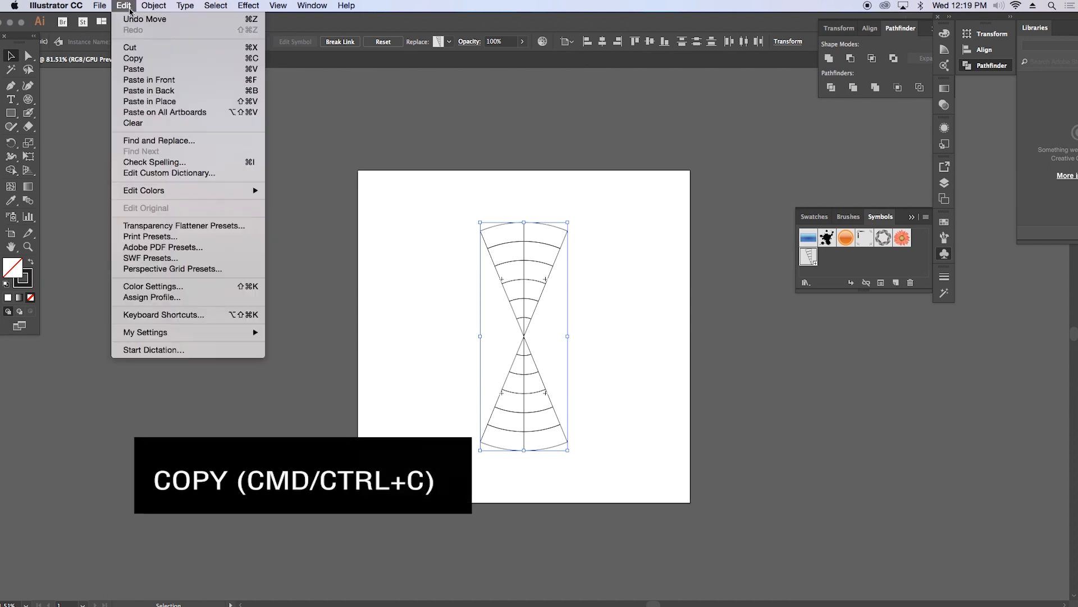
pyautogui.click(153, 80)
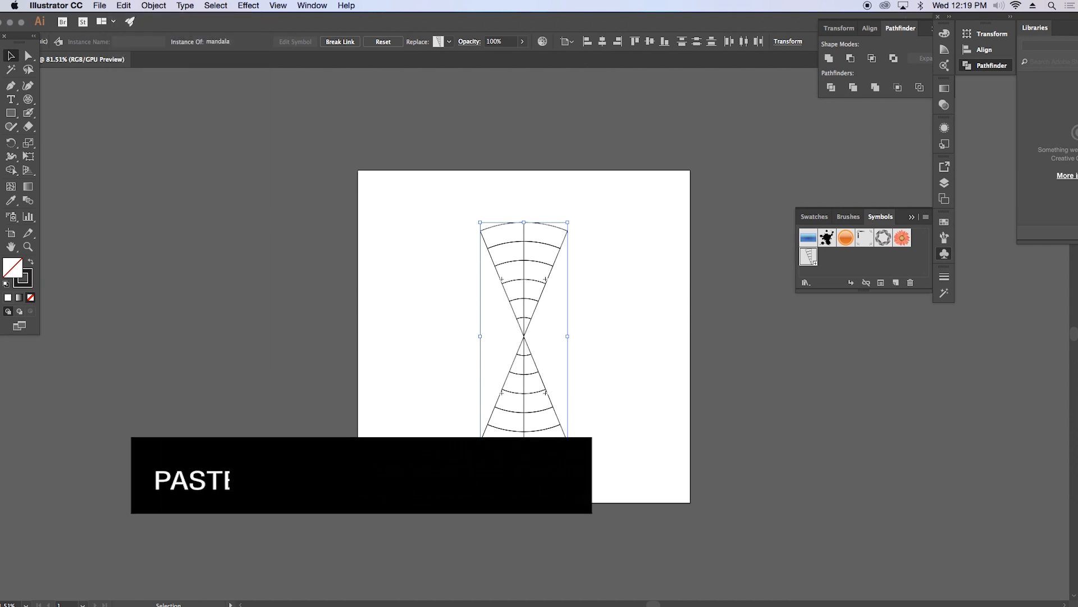
pyautogui.click(614, 425)
pyautogui.moveTo(613, 428); pyautogui.dragTo(671, 368)
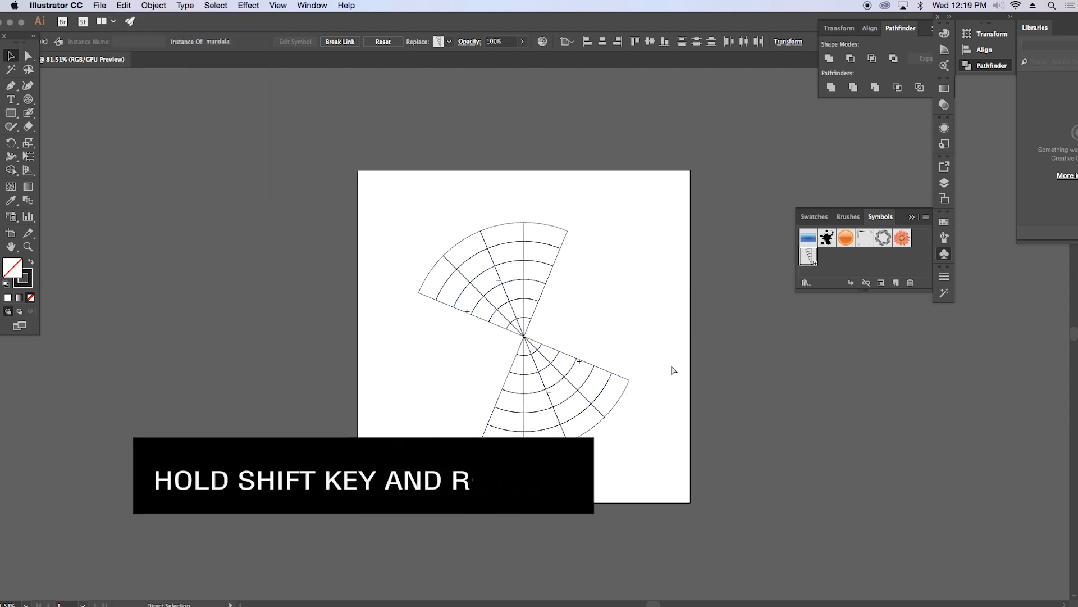
# Step: Paste and rotate further copies of the opposite wedges in 45-degree increments until they complete the full circular grid
pyautogui.moveTo(633, 450); pyautogui.dragTo(683, 348)
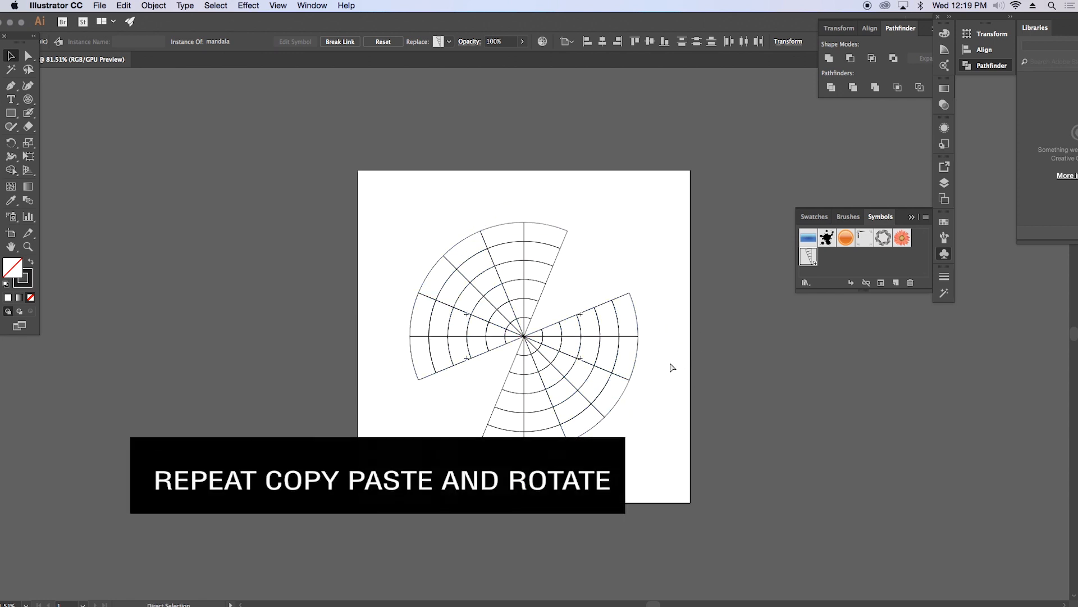
pyautogui.press('super+f')
pyautogui.moveTo(645, 386); pyautogui.dragTo(650, 248)
pyautogui.click(619, 208)
# Step: Open the mandala symbol definition for editing from the wedge just left of the vertical center line
pyautogui.press('z')
pyautogui.moveTo(535, 280); pyautogui.dragTo(651, 273)
pyautogui.moveTo(572, 278); pyautogui.dragTo(616, 275)
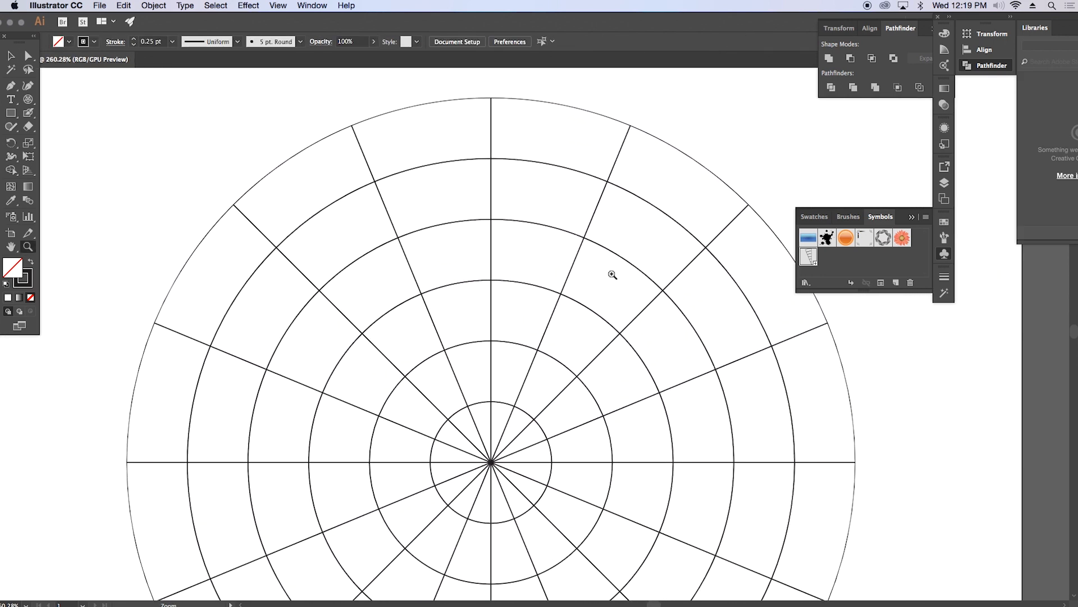
pyautogui.moveTo(468, 91); pyautogui.dragTo(415, 98)
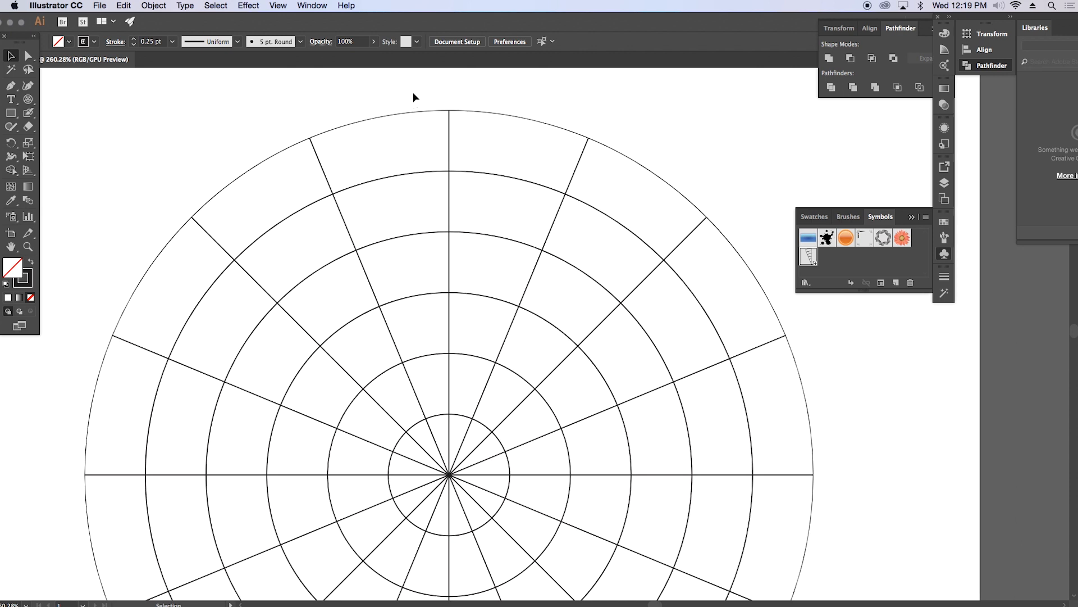
pyautogui.doubleClick(394, 114)
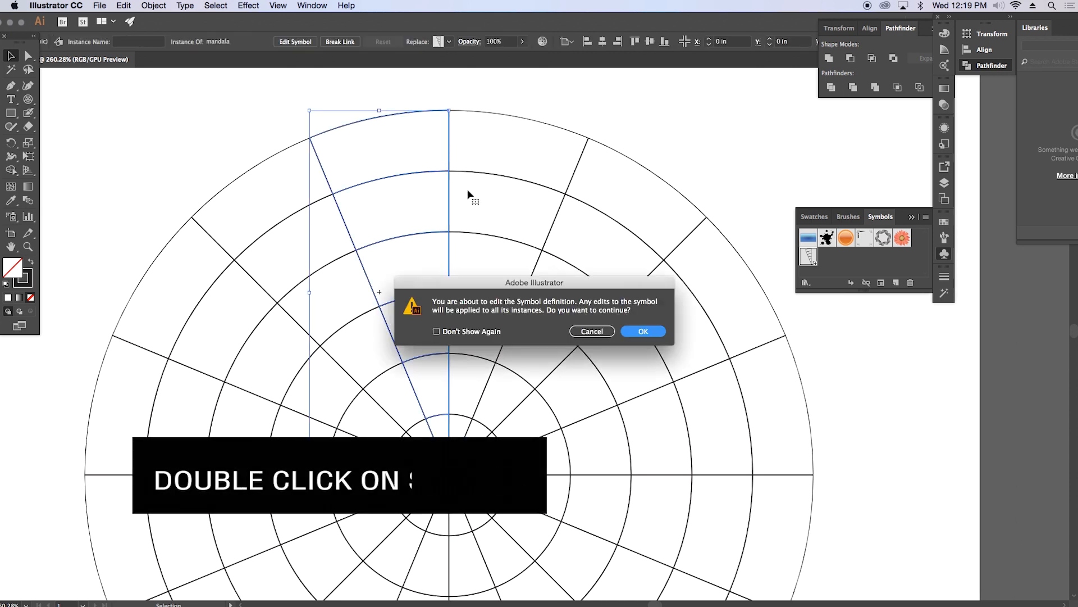
pyautogui.click(643, 331)
# Step: Paint the wedge's innermost rings with the Blob Brush: a curled stem, scallops, curved bands and a nested arch around a spiral
pyautogui.press('z')
pyautogui.moveTo(466, 423); pyautogui.dragTo(548, 411)
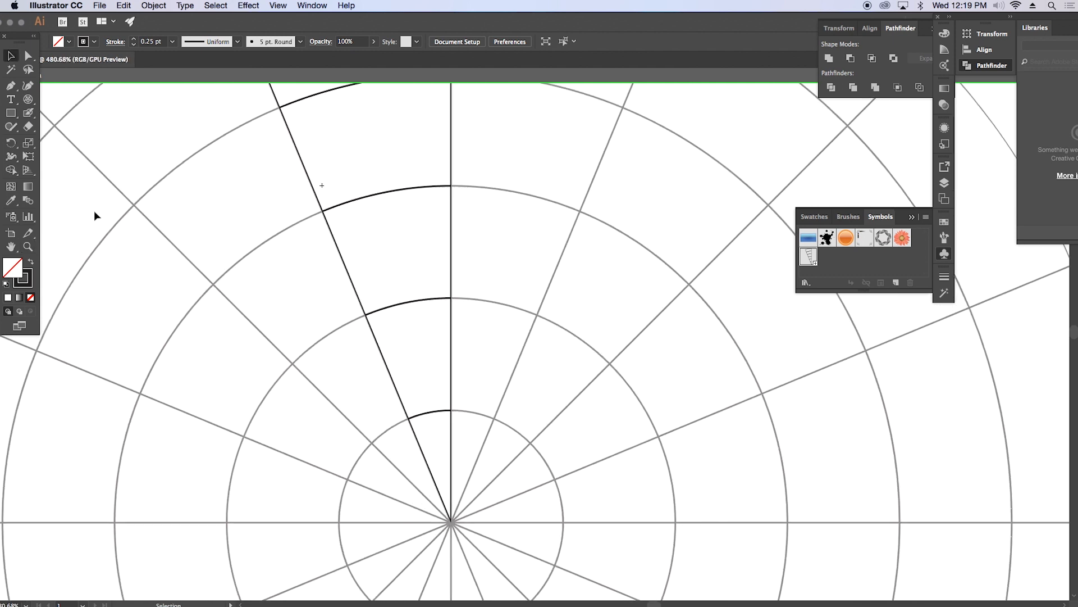
pyautogui.click(29, 112)
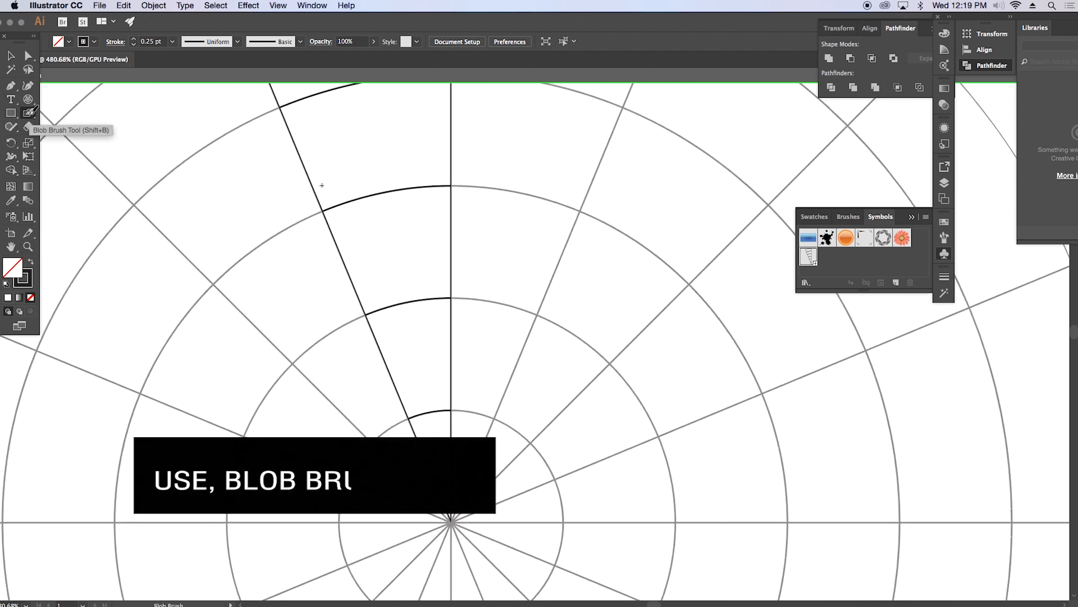
pyautogui.moveTo(444, 475)
pyautogui.mouseDown()
pyautogui.moveTo(416, 380)
pyautogui.moveTo(419, 423)
pyautogui.mouseUp()
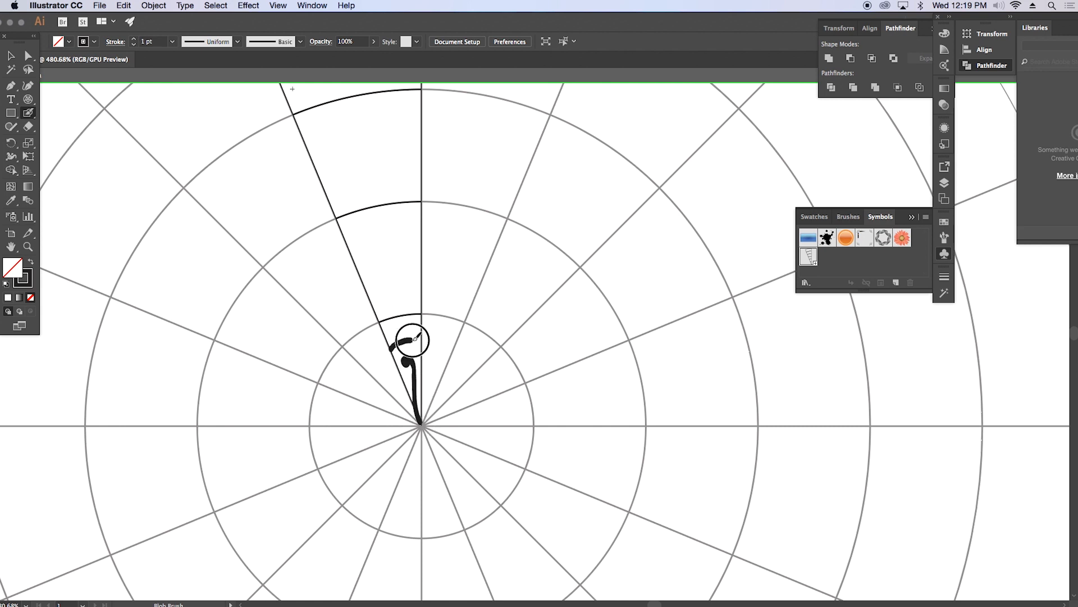
pyautogui.moveTo(396, 330)
pyautogui.mouseDown()
pyautogui.moveTo(412, 335)
pyautogui.moveTo(422, 319)
pyautogui.mouseUp()
pyautogui.moveTo(375, 292)
pyautogui.mouseDown()
pyautogui.moveTo(382, 345)
pyautogui.moveTo(425, 364)
pyautogui.moveTo(427, 341)
pyautogui.moveTo(438, 403)
pyautogui.moveTo(428, 385)
pyautogui.moveTo(417, 433)
pyautogui.moveTo(431, 403)
pyautogui.mouseUp()
pyautogui.moveTo(389, 447)
pyautogui.mouseDown()
pyautogui.moveTo(433, 390)
pyautogui.moveTo(390, 448)
pyautogui.moveTo(431, 390)
pyautogui.moveTo(389, 446)
pyautogui.moveTo(403, 394)
pyautogui.moveTo(433, 382)
pyautogui.moveTo(400, 428)
pyautogui.moveTo(419, 370)
pyautogui.moveTo(456, 349)
pyautogui.mouseUp()
pyautogui.press('super+z')
pyautogui.press('super+z')
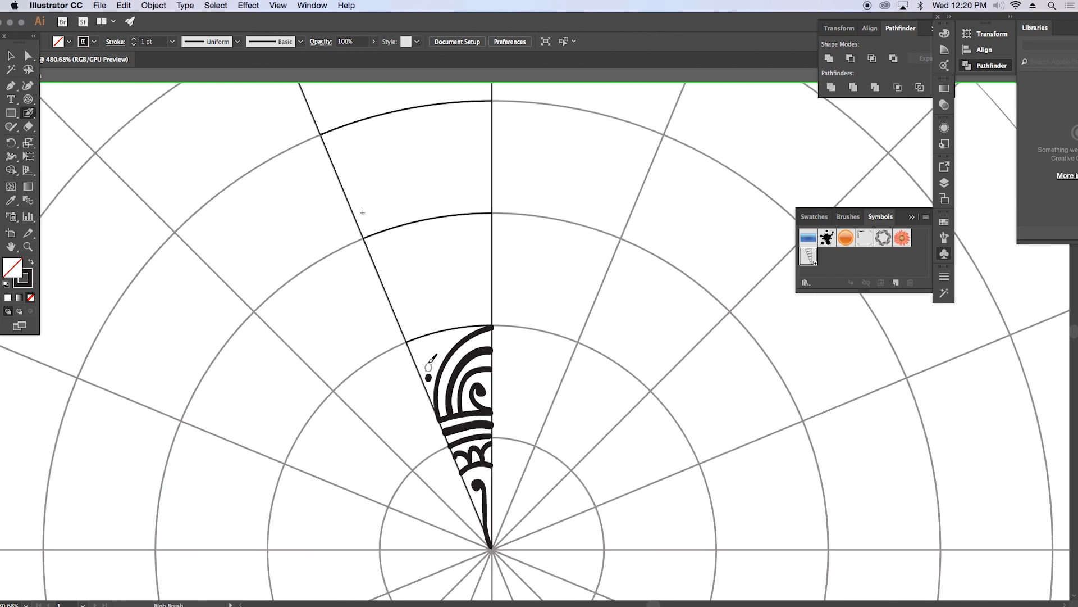
# Step: Paint a dotted petal outline, a scalloped arch with a curl, and a pointed dotted leaf reaching the wedge's fourth ring
pyautogui.moveTo(416, 366)
pyautogui.mouseDown()
pyautogui.moveTo(438, 319)
pyautogui.moveTo(493, 272)
pyautogui.mouseUp()
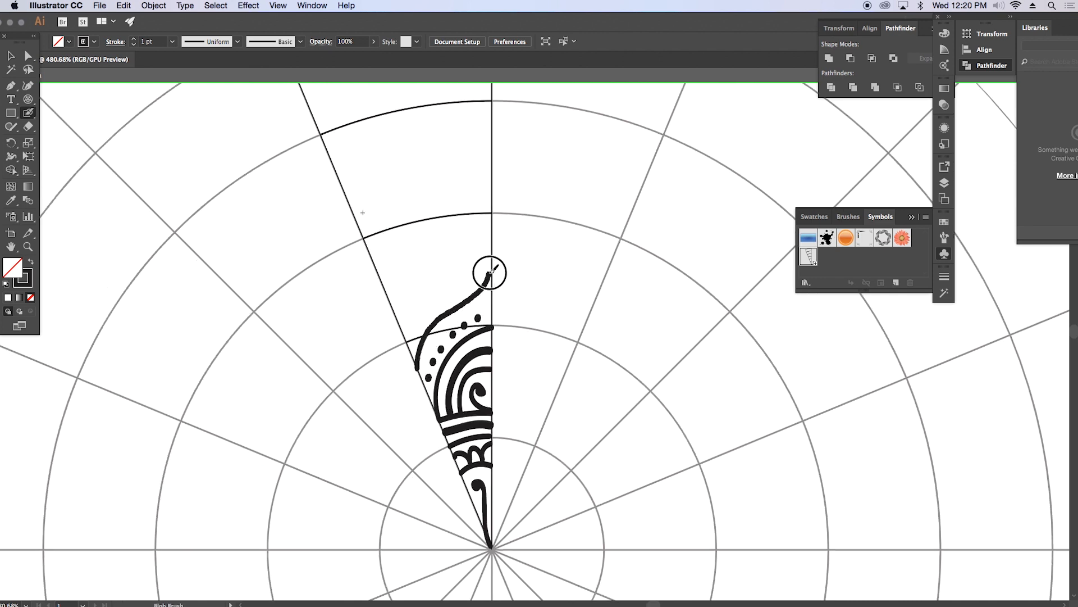
pyautogui.scroll(3, 474, 388)
pyautogui.moveTo(433, 432); pyautogui.dragTo(437, 421)
pyautogui.moveTo(407, 382)
pyautogui.mouseDown()
pyautogui.moveTo(428, 373)
pyautogui.moveTo(463, 398)
pyautogui.mouseUp()
pyautogui.moveTo(431, 361); pyautogui.dragTo(478, 388)
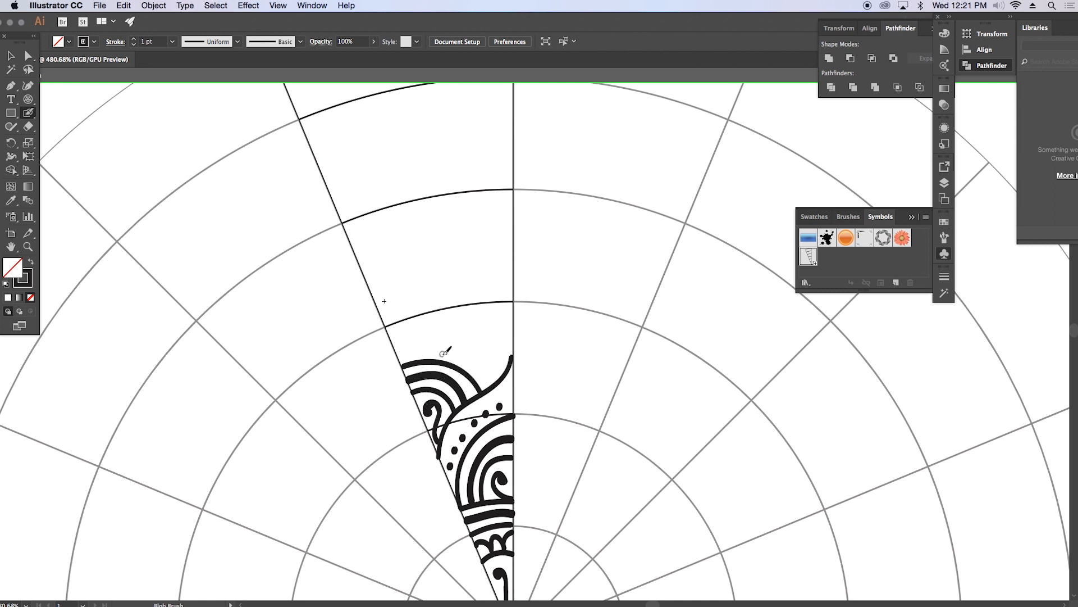
pyautogui.moveTo(418, 357)
pyautogui.mouseDown()
pyautogui.moveTo(468, 354)
pyautogui.moveTo(490, 373)
pyautogui.mouseUp()
pyautogui.moveTo(396, 343)
pyautogui.mouseDown()
pyautogui.moveTo(427, 334)
pyautogui.moveTo(512, 362)
pyautogui.mouseUp()
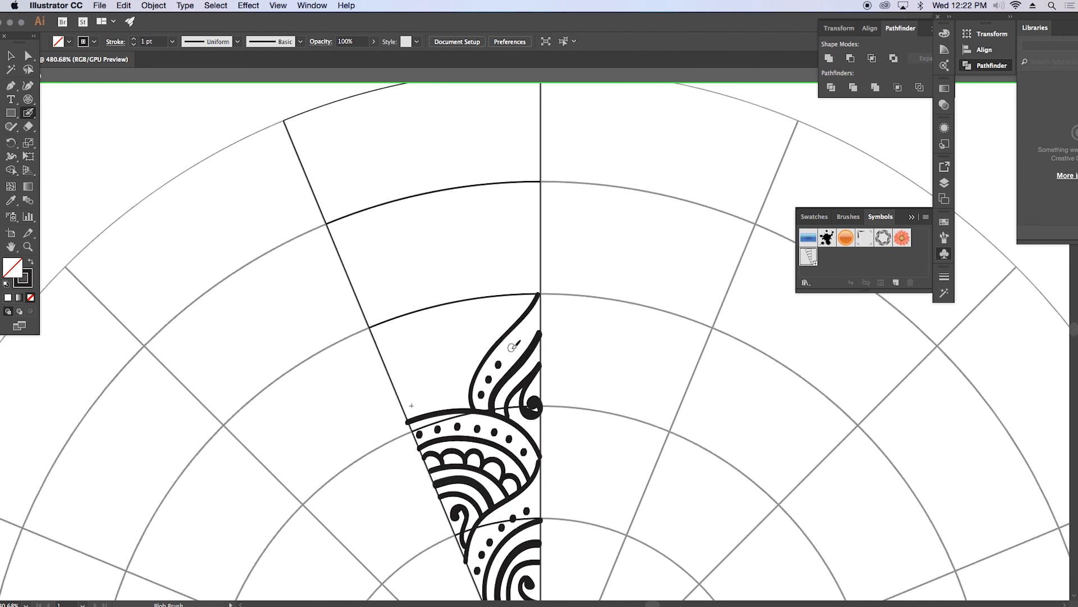
# Step: Leave symbol editing to check the pattern across the whole mandala, and reopen the wedge symbol
pyautogui.press('super+minus')
pyautogui.press('super+minus')
pyautogui.press('super+minus')
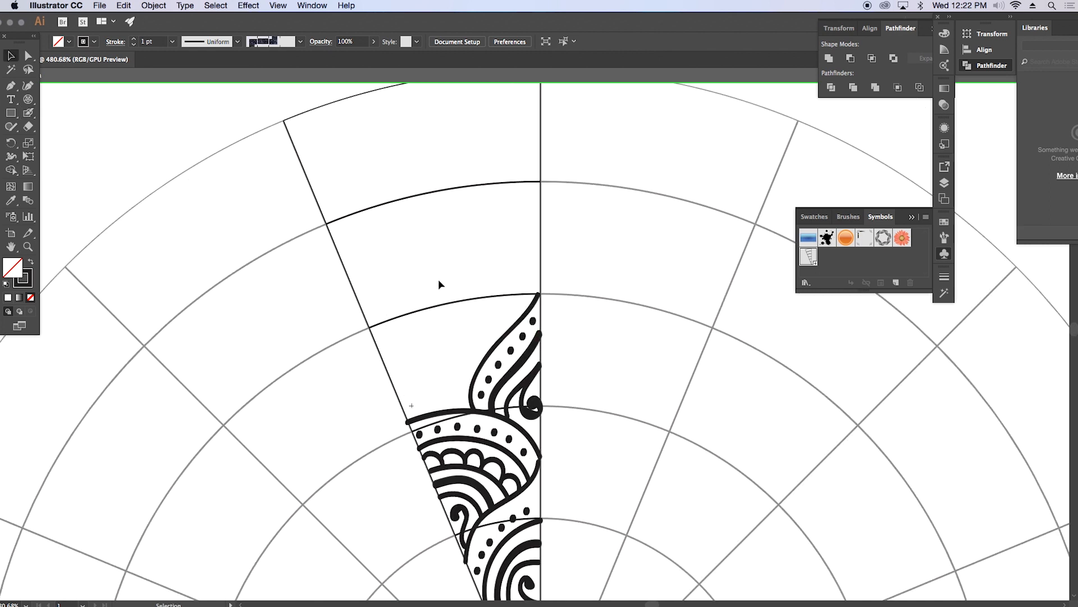
pyautogui.doubleClick(355, 219)
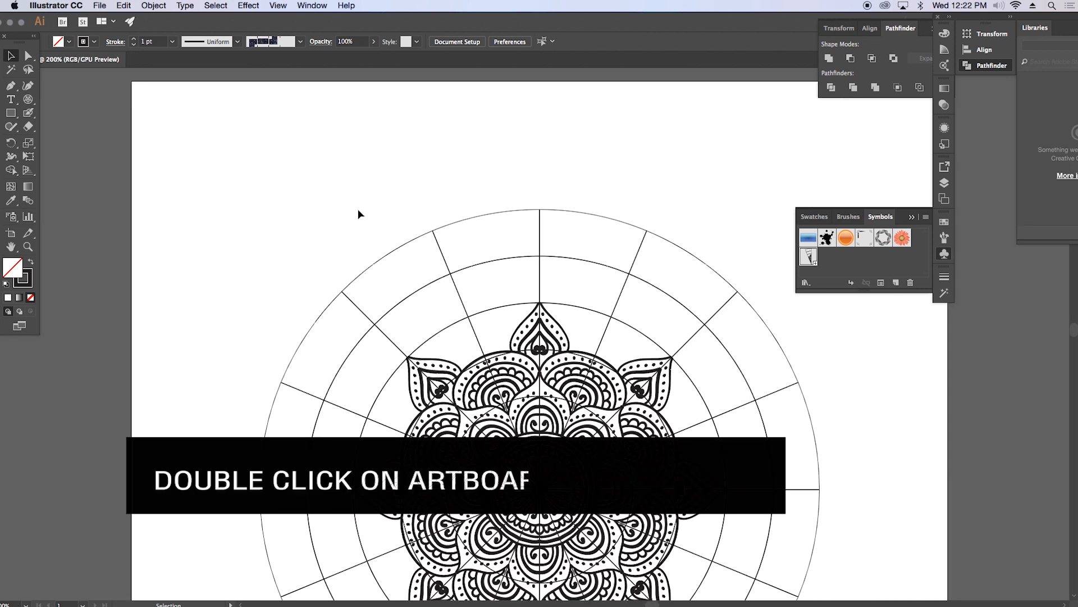
pyautogui.doubleClick(416, 197)
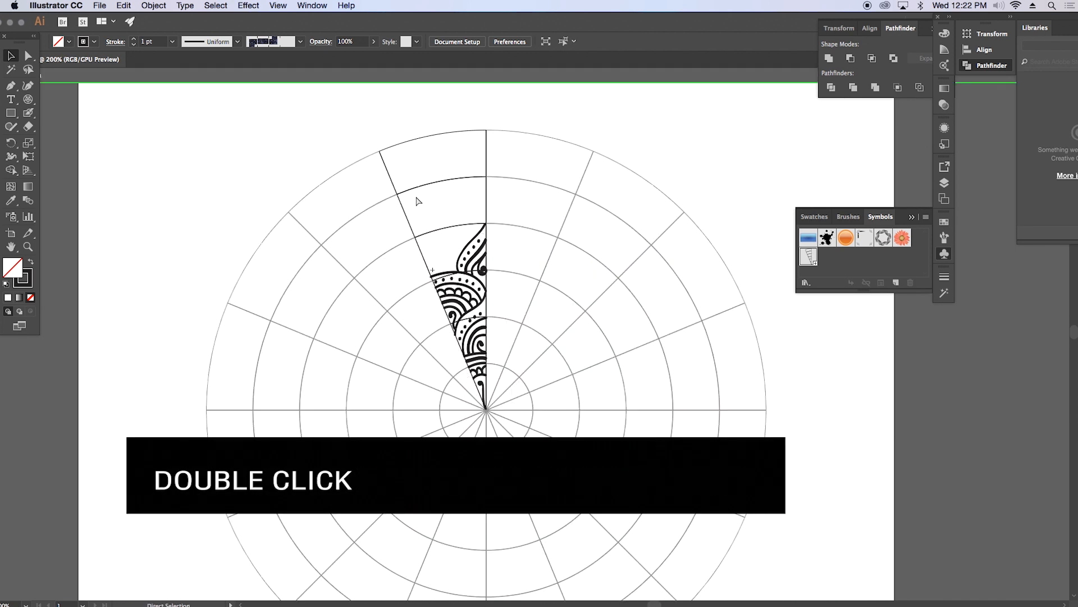
# Step: Paint nested arches around a curl between the pointed leaf and the wedge's slanted left edge
pyautogui.moveTo(405, 138); pyautogui.dragTo(611, 360)
pyautogui.moveTo(368, 290); pyautogui.dragTo(370, 304)
pyautogui.moveTo(382, 386)
pyautogui.mouseDown()
pyautogui.moveTo(399, 384)
pyautogui.moveTo(412, 401)
pyautogui.mouseUp()
pyautogui.moveTo(358, 406); pyautogui.dragTo(419, 357)
pyautogui.moveTo(345, 415)
pyautogui.mouseDown()
pyautogui.moveTo(343, 401)
pyautogui.moveTo(431, 341)
pyautogui.mouseUp()
pyautogui.scroll(2, 329, 372)
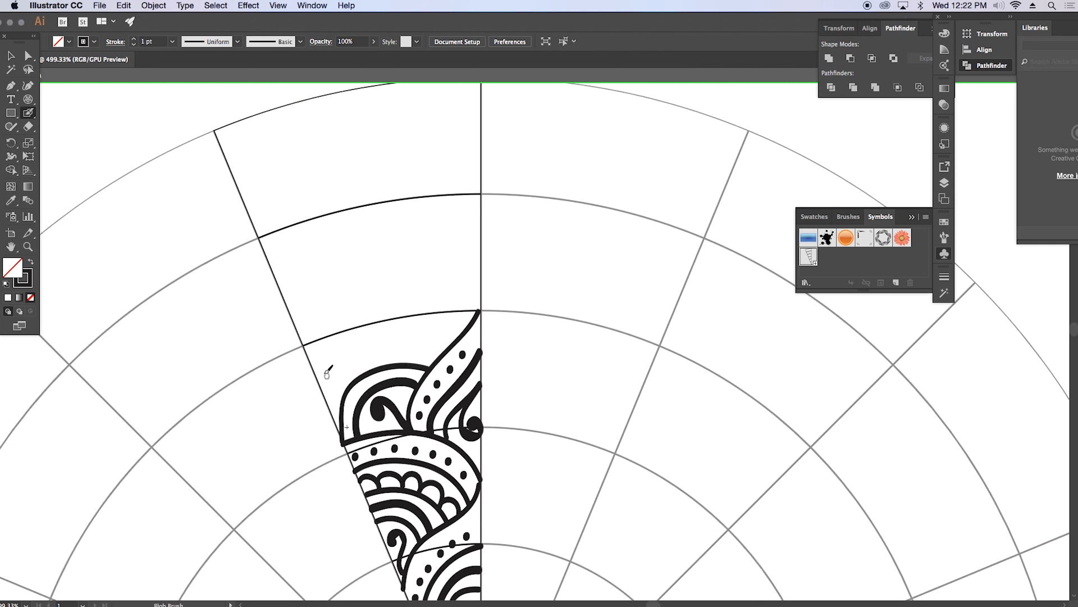
# Step: Paint a large petal of nested curved lines with a row of scallops and a curl from the wedge's slanted edge
pyautogui.moveTo(295, 327); pyautogui.dragTo(358, 376)
pyautogui.moveTo(286, 301); pyautogui.dragTo(372, 368)
pyautogui.moveTo(301, 274); pyautogui.dragTo(351, 297)
pyautogui.moveTo(408, 390); pyautogui.dragTo(492, 374)
pyautogui.scroll(4, 483, 371)
pyautogui.moveTo(361, 400)
pyautogui.mouseDown()
pyautogui.moveTo(422, 433)
pyautogui.moveTo(337, 366)
pyautogui.moveTo(378, 362)
pyautogui.moveTo(460, 438)
pyautogui.mouseUp()
pyautogui.moveTo(300, 311)
pyautogui.mouseDown()
pyautogui.moveTo(371, 342)
pyautogui.moveTo(475, 439)
pyautogui.mouseUp()
# Step: Paint a pointed petal with nested lines, an inner curl and dots against the wedge's straight edge, undoing the stray strokes
pyautogui.moveTo(424, 296); pyautogui.dragTo(389, 235)
pyautogui.moveTo(458, 384); pyautogui.dragTo(474, 359)
pyautogui.moveTo(432, 348); pyautogui.dragTo(498, 302)
pyautogui.moveTo(422, 329); pyautogui.dragTo(497, 279)
pyautogui.moveTo(419, 292); pyautogui.dragTo(494, 250)
pyautogui.press('super+z')
pyautogui.moveTo(403, 307)
pyautogui.mouseDown()
pyautogui.moveTo(472, 256)
pyautogui.moveTo(399, 307)
pyautogui.mouseUp()
pyautogui.press('super+z')
pyautogui.click(411, 308)
pyautogui.click(423, 296)
pyautogui.click(440, 286)
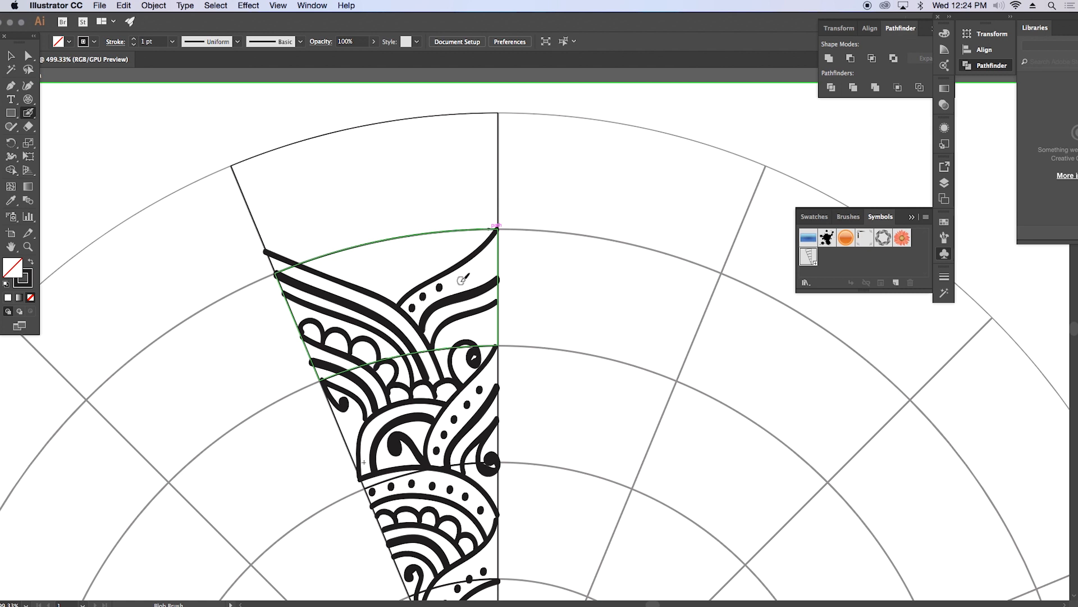
# Step: Paint the outermost nested arches with a curl and a pointed petal tip reaching the wedge's outer arc
pyautogui.moveTo(544, 338); pyautogui.dragTo(638, 370)
pyautogui.moveTo(476, 312)
pyautogui.mouseDown()
pyautogui.moveTo(481, 301)
pyautogui.moveTo(489, 335)
pyautogui.mouseUp()
pyautogui.moveTo(443, 314)
pyautogui.mouseDown()
pyautogui.moveTo(512, 300)
pyautogui.moveTo(426, 303)
pyautogui.moveTo(534, 306)
pyautogui.mouseUp()
pyautogui.press('\\')
pyautogui.hotkey('shift', 'b')
pyautogui.moveTo(402, 295)
pyautogui.mouseDown()
pyautogui.moveTo(466, 254)
pyautogui.moveTo(547, 298)
pyautogui.moveTo(426, 356)
pyautogui.moveTo(408, 342)
pyautogui.moveTo(464, 290)
pyautogui.mouseUp()
pyautogui.moveTo(387, 327)
pyautogui.mouseDown()
pyautogui.moveTo(466, 257)
pyautogui.moveTo(465, 220)
pyautogui.mouseUp()
# Step: Leave symbol editing and examine the painted pattern across the whole mandala in different screen modes and up close
pyautogui.press('v')
pyautogui.press('super+minus')
pyautogui.press('super+minus')
pyautogui.press('super+minus')
pyautogui.moveTo(544, 265); pyautogui.dragTo(543, 217)
pyautogui.doubleClick(544, 217)
pyautogui.moveTo(653, 482)
pyautogui.mouseDown()
pyautogui.moveTo(608, 326)
pyautogui.moveTo(596, 331)
pyautogui.mouseUp()
pyautogui.click(258, 106)
pyautogui.press('f')
pyautogui.press('super+minus')
pyautogui.press('f')
pyautogui.press('f')
pyautogui.press('z')
pyautogui.moveTo(451, 171); pyautogui.dragTo(578, 166)
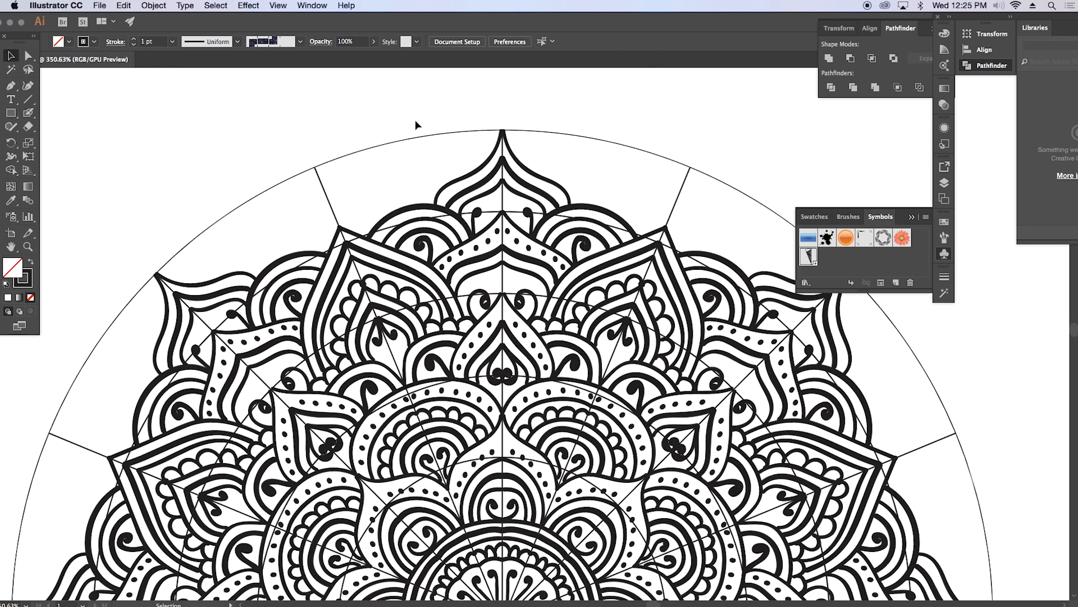
# Step: Reopen the wedge symbol and delete its thin grid lines by selecting them with the Magic Wand, Fill Color tolerance 1
pyautogui.doubleClick(393, 144)
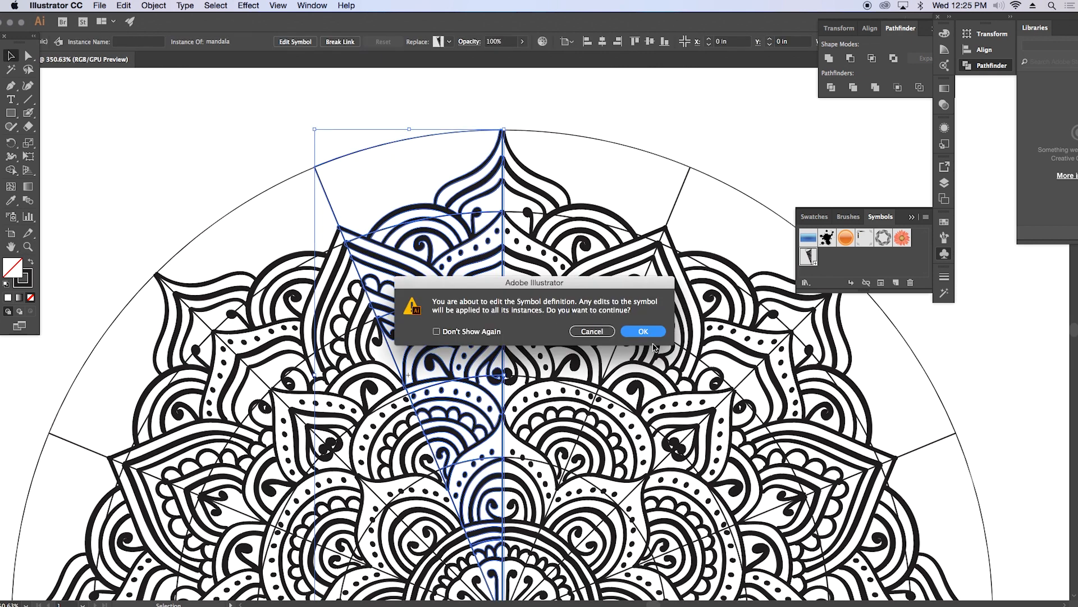
pyautogui.click(643, 332)
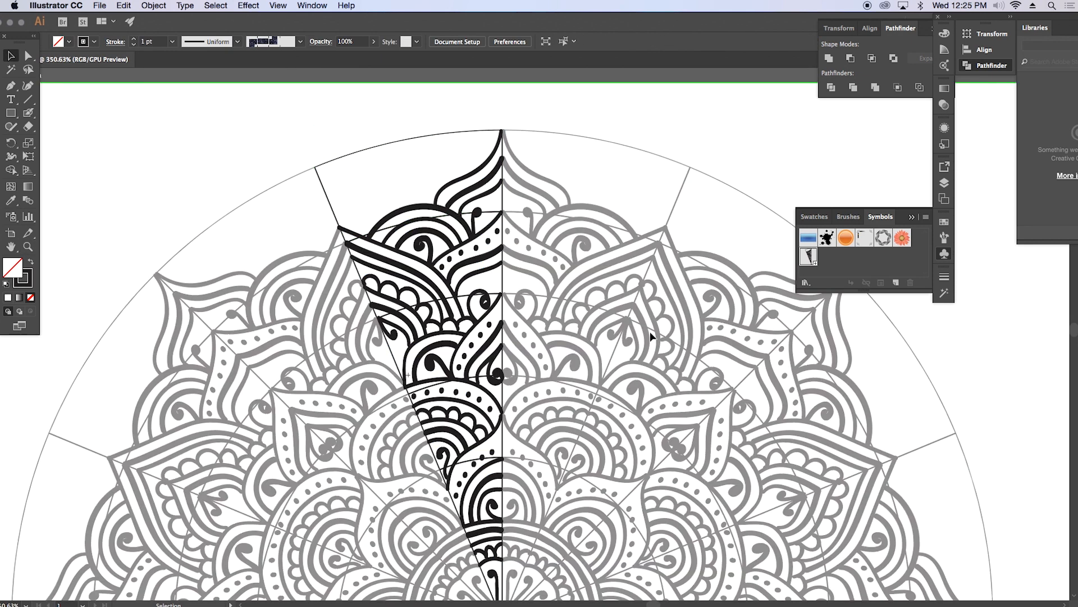
pyautogui.doubleClick(11, 73)
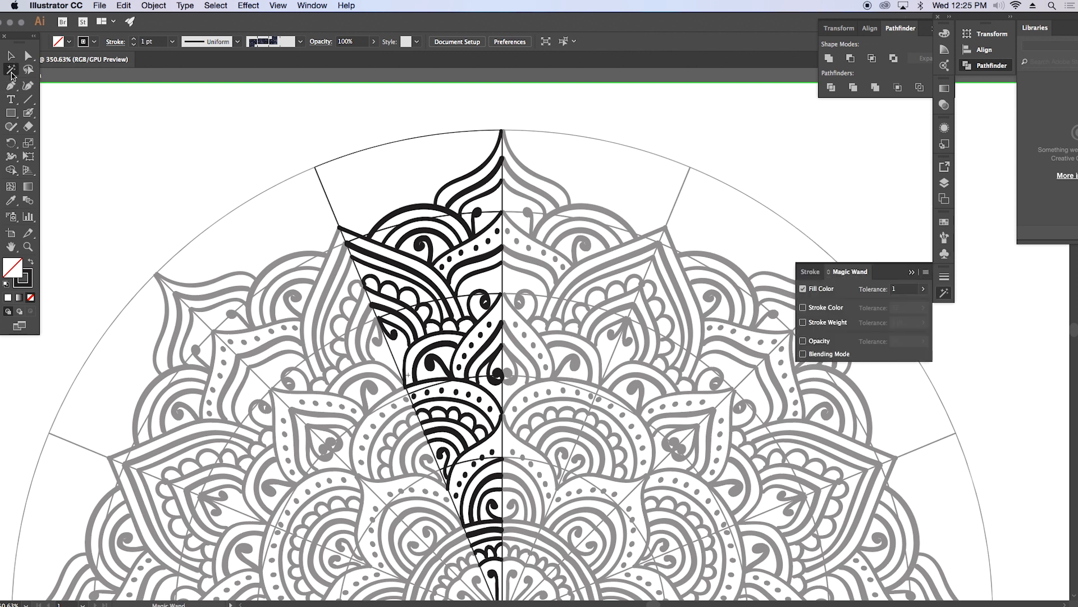
pyautogui.click(907, 290)
pyautogui.click(419, 131)
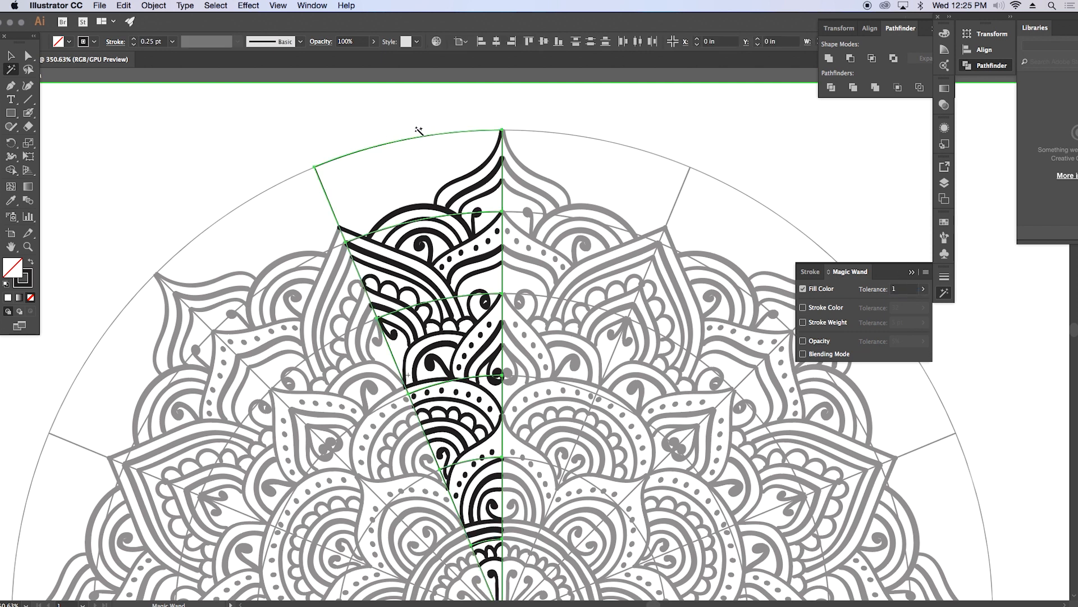
pyautogui.press('Delete')
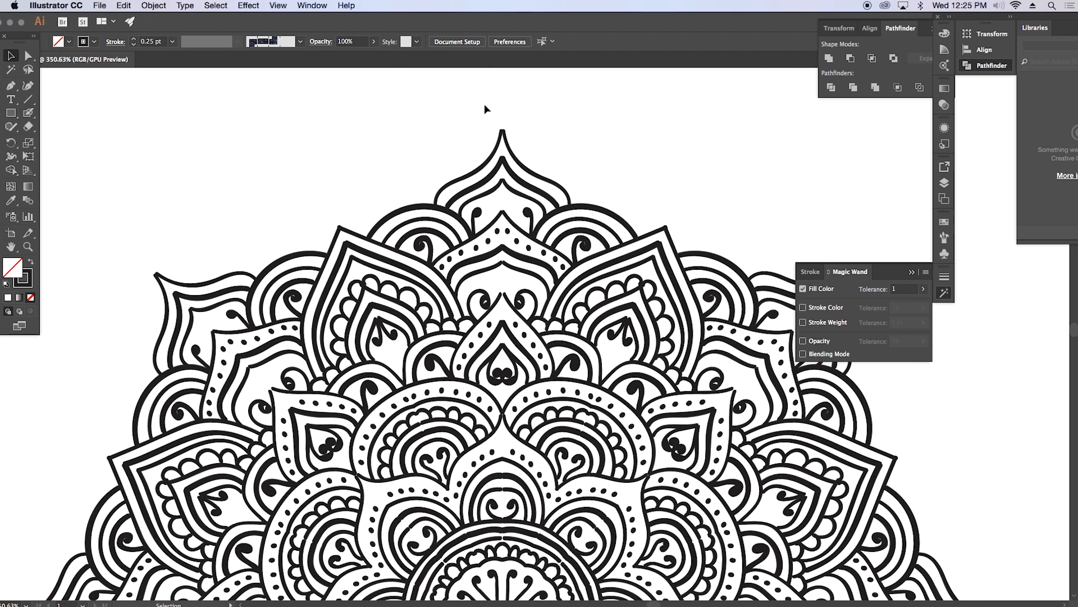
# Step: Leave symbol editing and view the whole mandala without its grid lines
pyautogui.press('a')
pyautogui.press('super+1')
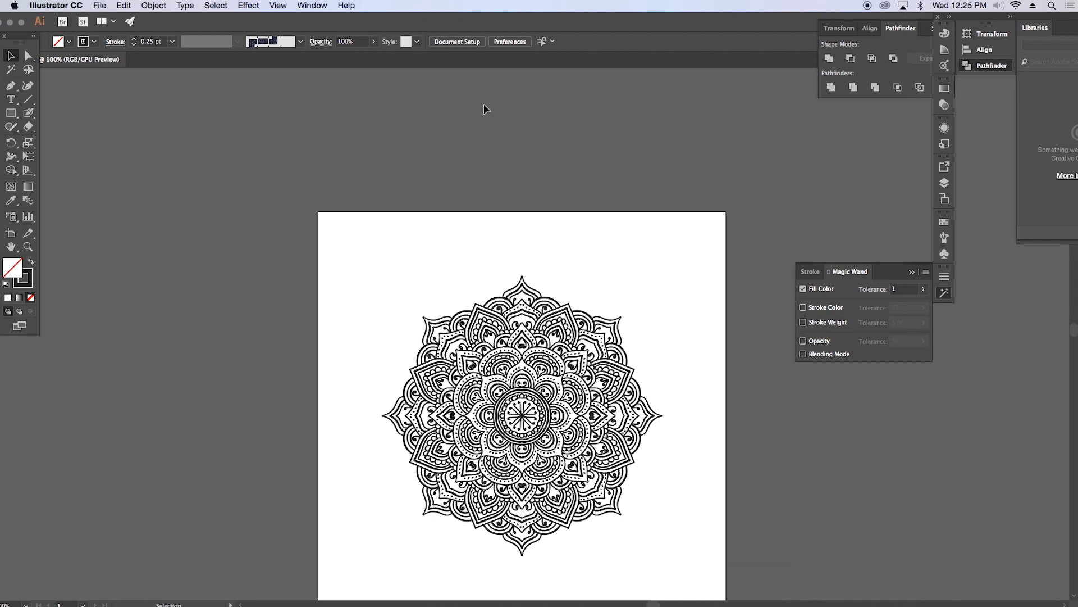
pyautogui.moveTo(604, 326); pyautogui.dragTo(598, 312)
pyautogui.moveTo(510, 339); pyautogui.dragTo(601, 297)
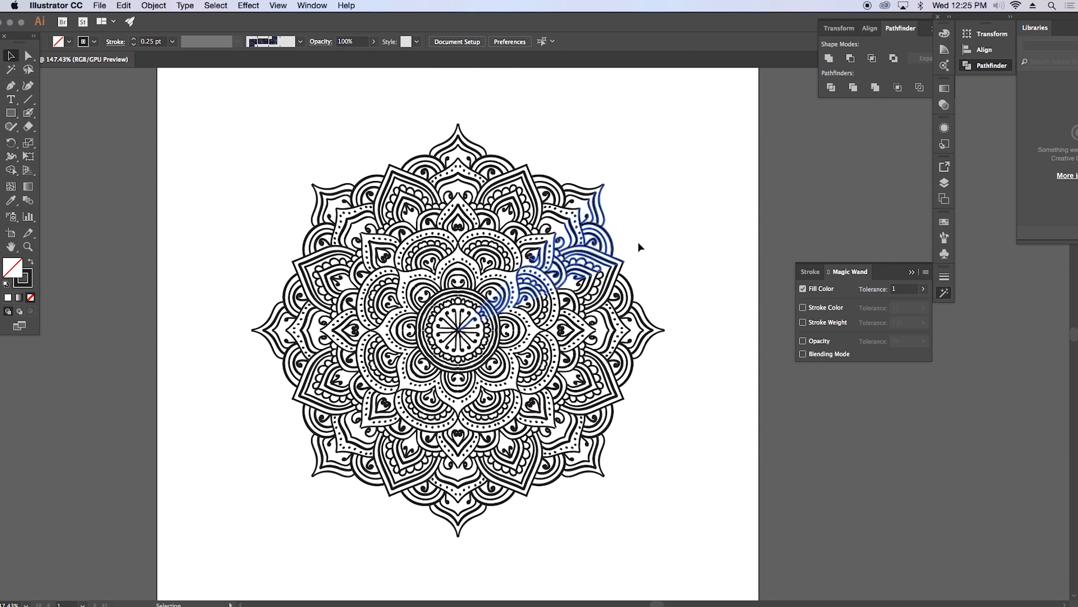
# Step: Examine the cleaned-up mandala on the artboard in the different screen modes, including full screen
pyautogui.press('f')
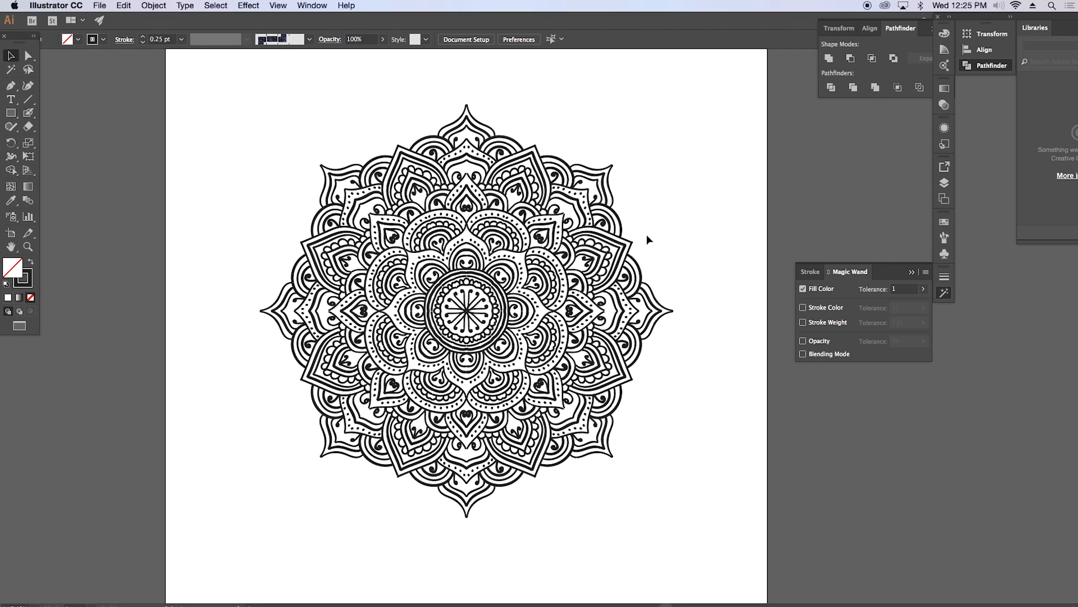
pyautogui.press('f')
pyautogui.press('f')
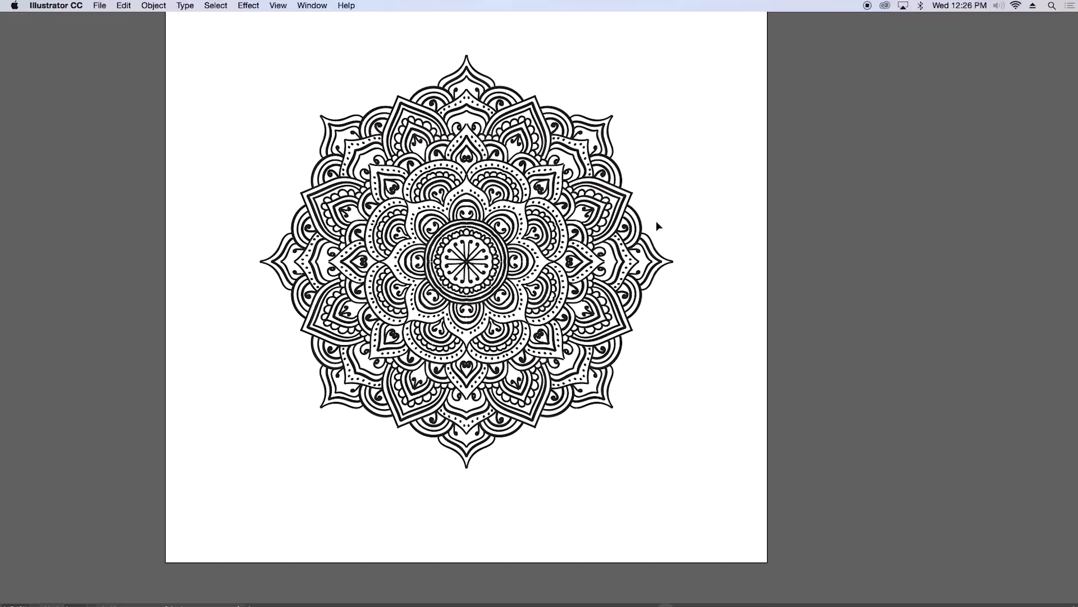
pyautogui.moveTo(576, 162); pyautogui.dragTo(585, 180)
# Step: Select all the mandala's symbol wedges and expand them into editable shapes
pyautogui.moveTo(221, 135); pyautogui.dragTo(728, 569)
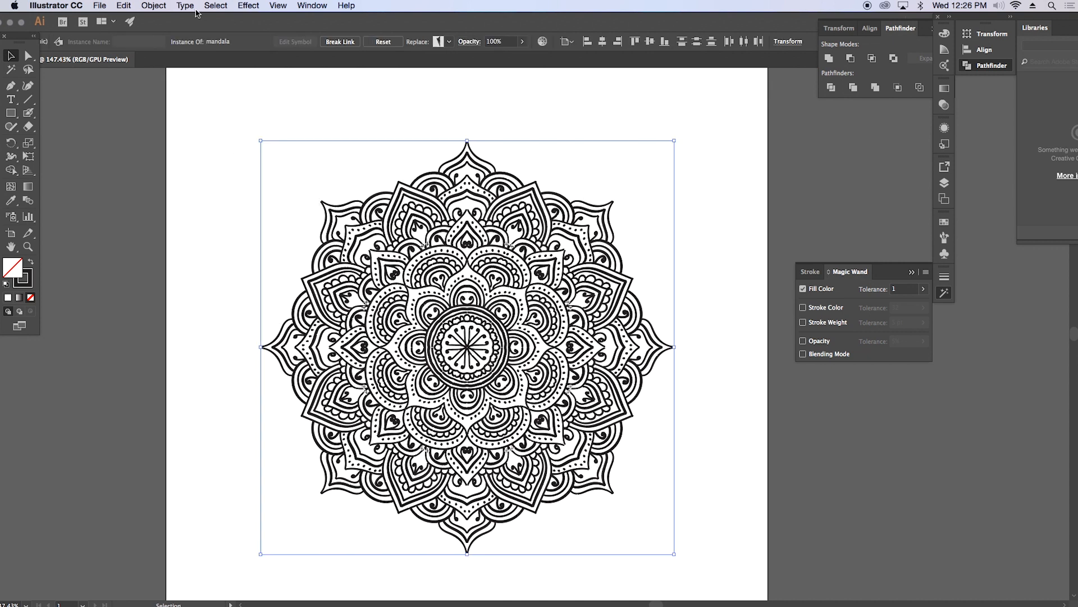
pyautogui.click(154, 6)
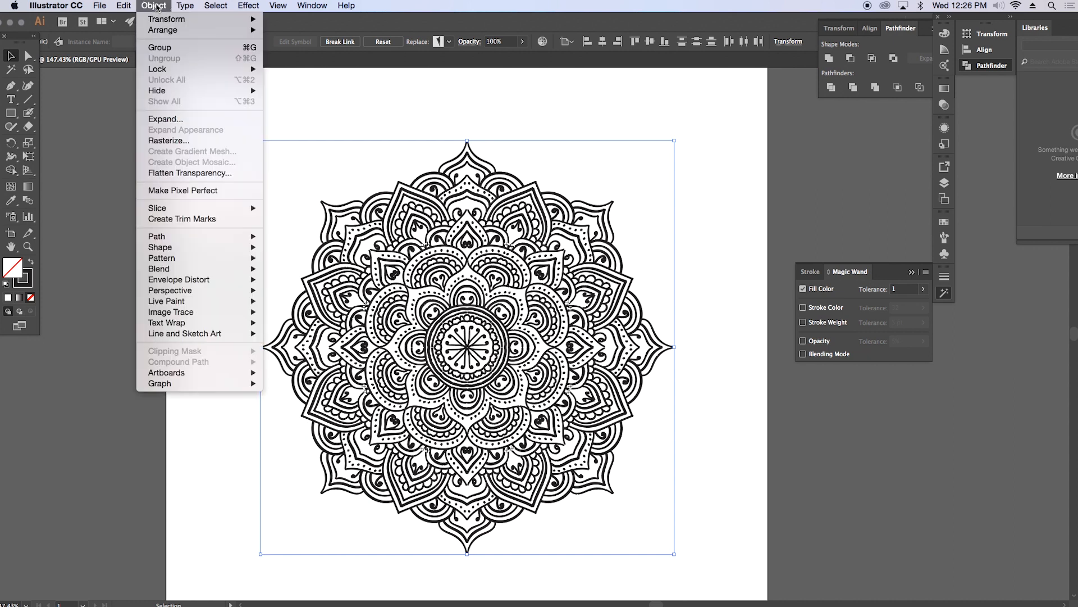
pyautogui.click(162, 118)
pyautogui.click(574, 381)
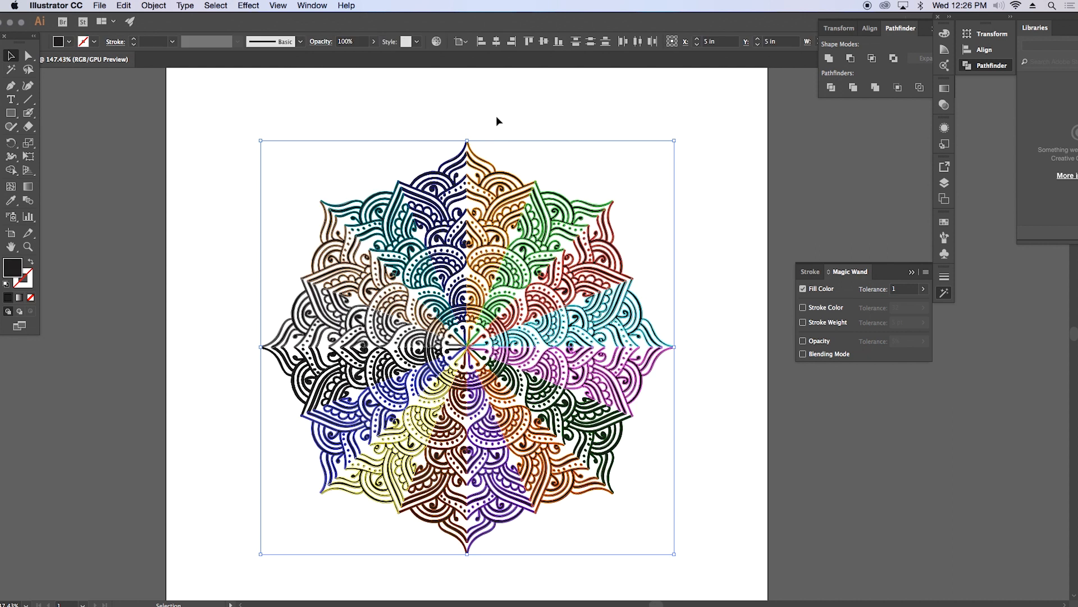
pyautogui.click(494, 117)
# Step: Unite all the expanded wedges of the mandala into one shape with Pathfinder and deselect it
pyautogui.moveTo(234, 122); pyautogui.dragTo(719, 568)
pyautogui.click(829, 58)
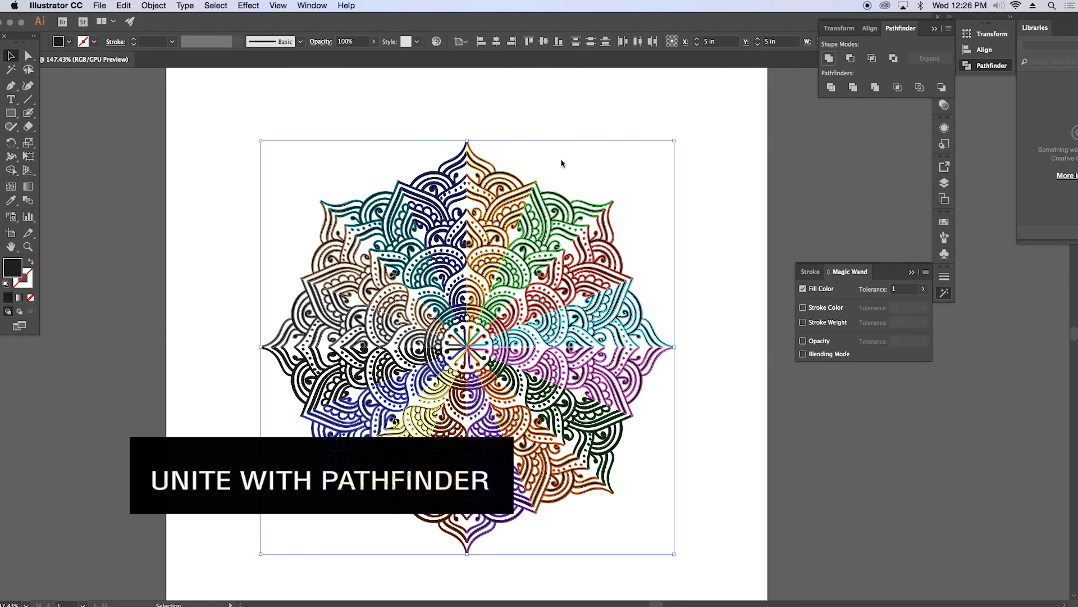
pyautogui.click(544, 120)
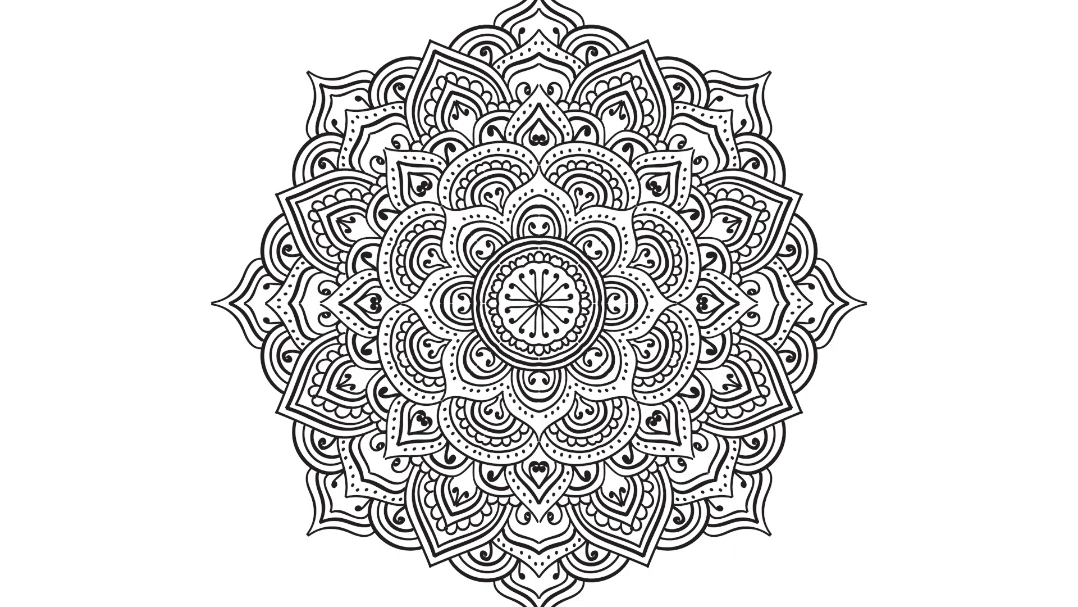